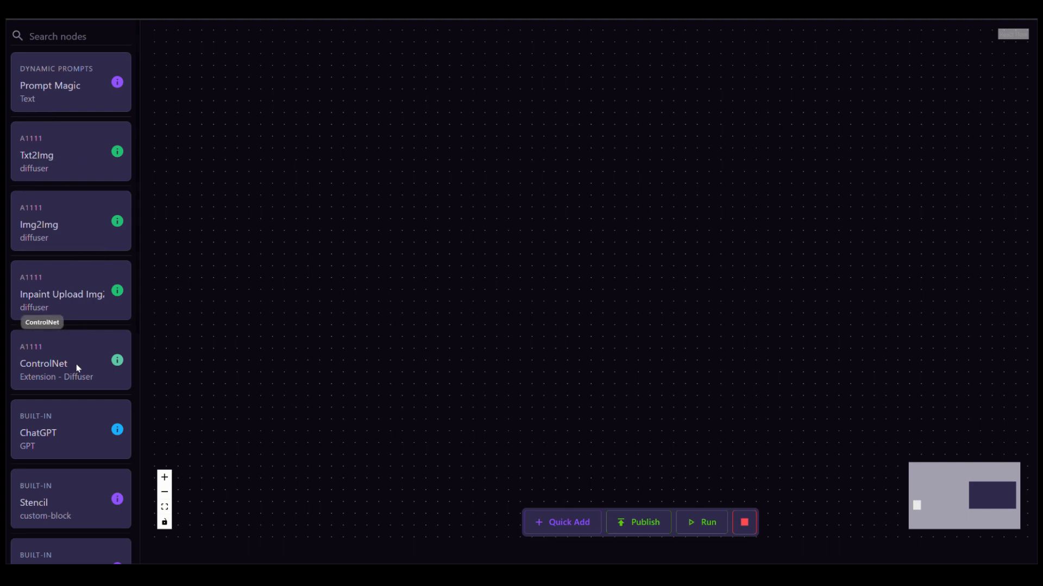
- Add an Inpaint Upload Img2Img node on the right part of the empty canvas
{"action": "left_click_drag", "start_coordinate": [95, 311], "coordinate": [738, 131]}
{"action": "left_click_drag", "start_coordinate": [848, 238], "coordinate": [876, 166]}
{"action": "scroll", "coordinate": [823, 207], "scroll_direction": "down", "scroll_amount": 2}
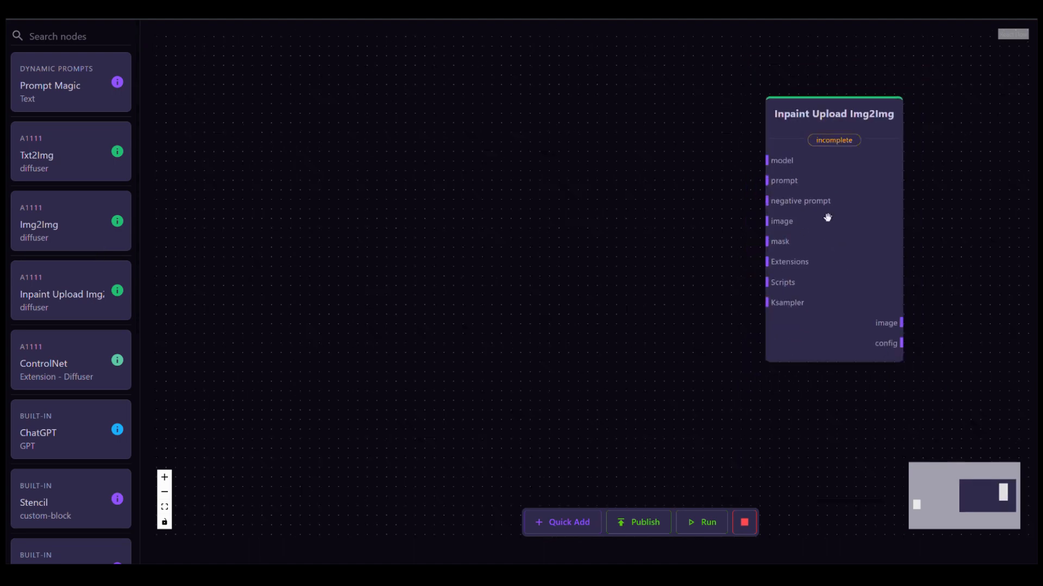
- Search the node's example images by prompt and apply the first one, "whiskey bottle on a beach, shadow, blended lighting, blue water"
{"action": "left_click", "coordinate": [827, 217]}
{"action": "left_click", "coordinate": [989, 41]}
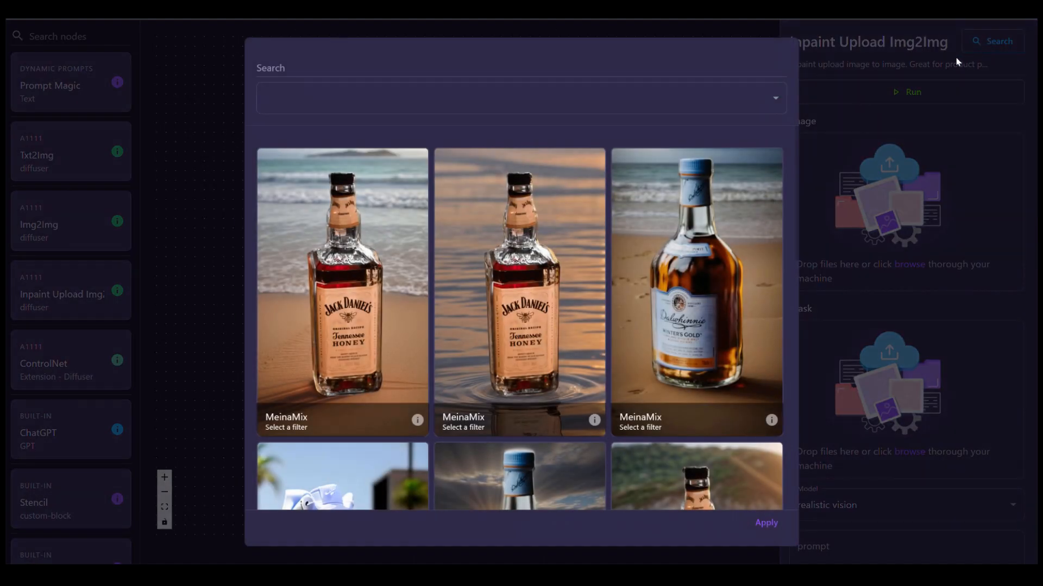
{"action": "scroll", "coordinate": [565, 247], "scroll_direction": "down", "scroll_amount": 3}
{"action": "scroll", "coordinate": [564, 247], "scroll_direction": "up", "scroll_amount": 3}
{"action": "mouse_move", "coordinate": [417, 420]}
{"action": "left_click", "coordinate": [425, 107]}
{"action": "left_click", "coordinate": [304, 201]}
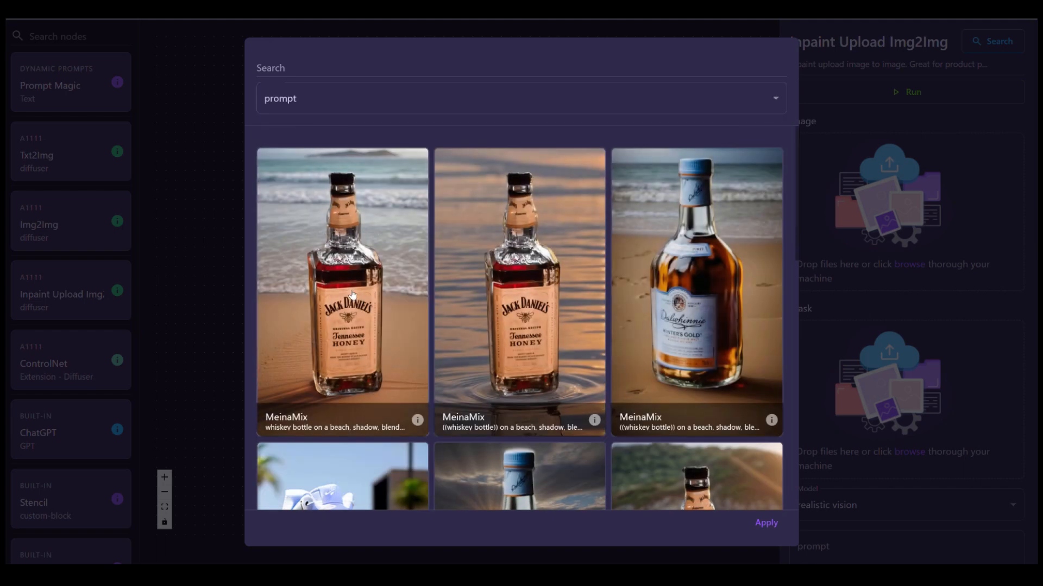
{"action": "left_click", "coordinate": [775, 533]}
{"action": "scroll", "coordinate": [936, 425], "scroll_direction": "down", "scroll_amount": 3}
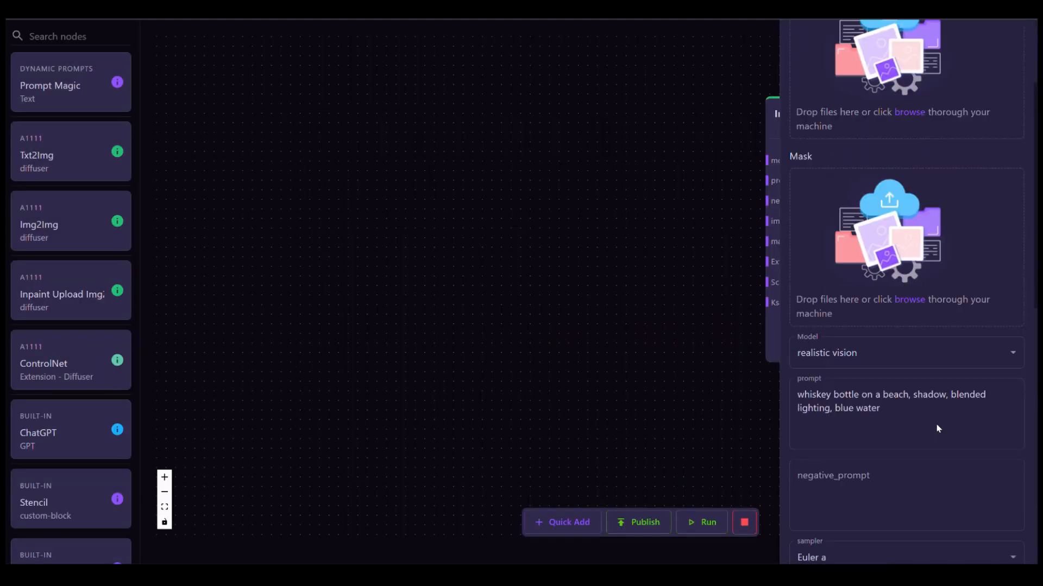
{"action": "scroll", "coordinate": [886, 431], "scroll_direction": "up", "scroll_amount": 3}
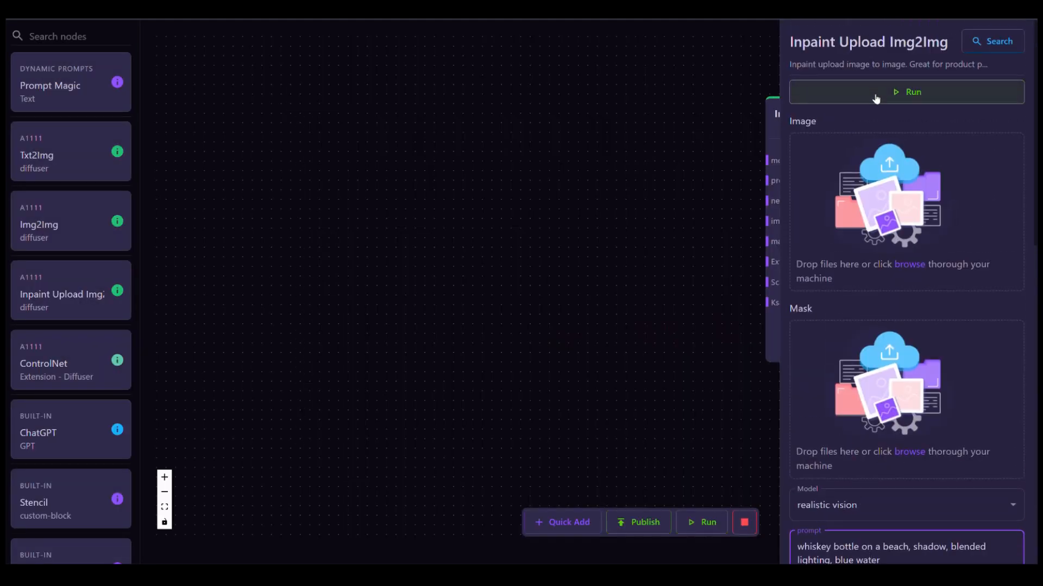
- Display the negative prompts of the Inpaint node's example images, and leave the search and node settings
{"action": "left_click", "coordinate": [992, 42]}
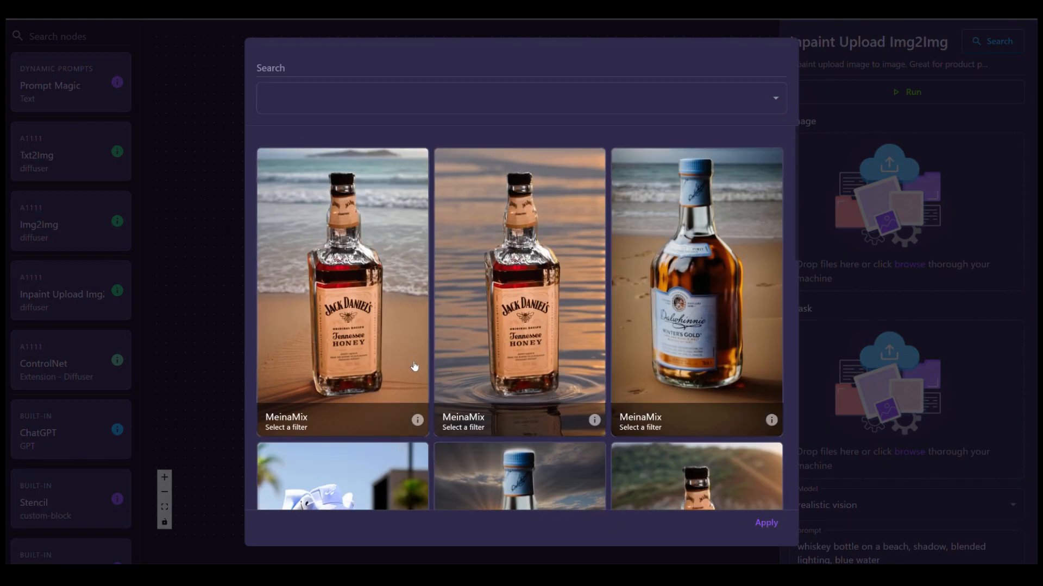
{"action": "left_click", "coordinate": [431, 90]}
{"action": "left_click", "coordinate": [334, 210]}
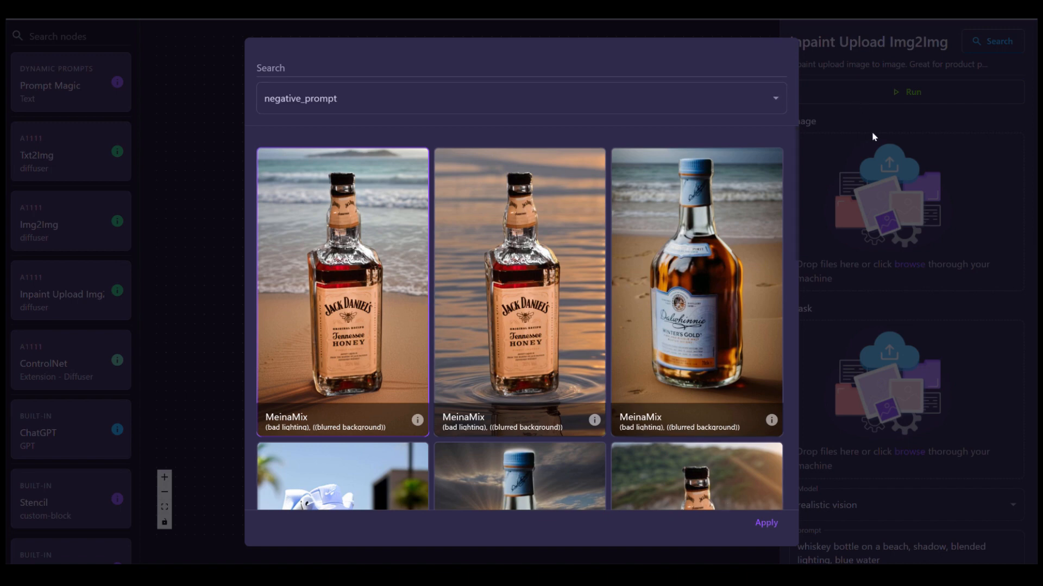
{"action": "left_click", "coordinate": [872, 136]}
{"action": "left_click", "coordinate": [665, 138]}
- Add an Image node at the canvas's upper left and load download (2).jpg into it
{"action": "scroll", "coordinate": [77, 339], "scroll_direction": "down", "scroll_amount": 5}
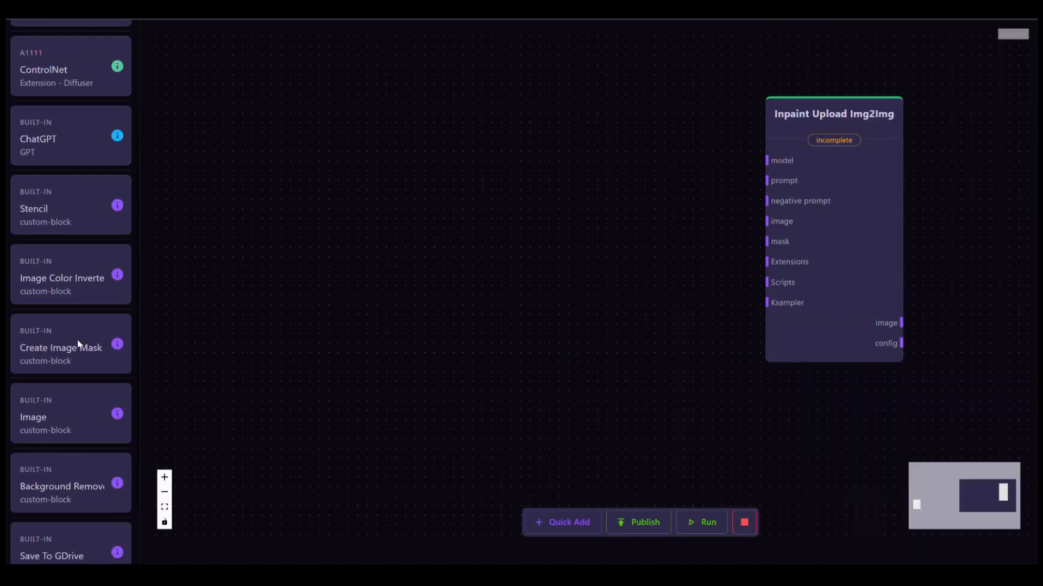
{"action": "scroll", "coordinate": [77, 343], "scroll_direction": "down", "scroll_amount": 2}
{"action": "left_click_drag", "start_coordinate": [30, 304], "coordinate": [199, 109]}
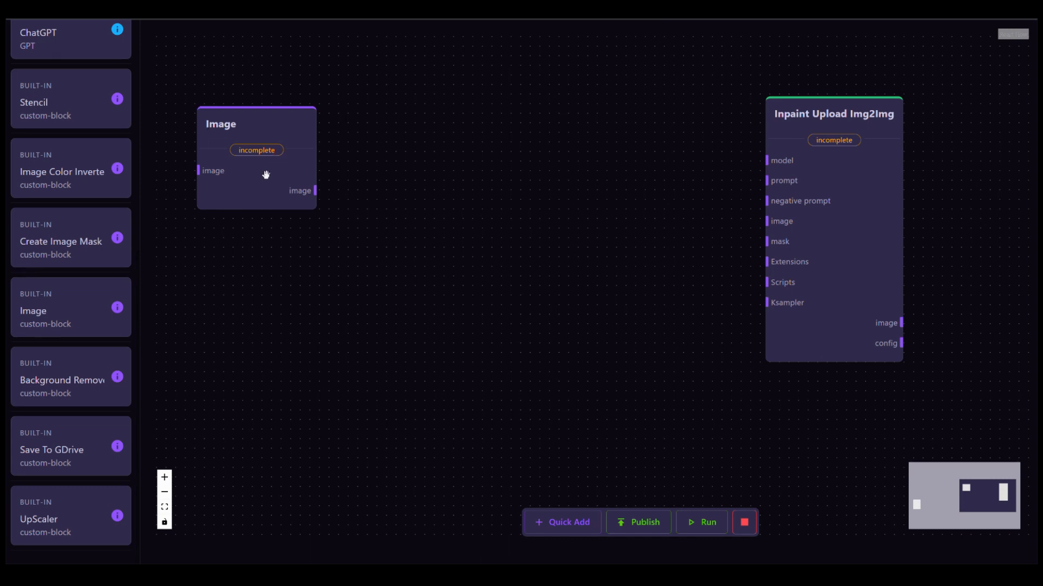
{"action": "left_click_drag", "start_coordinate": [265, 174], "coordinate": [252, 127]}
{"action": "left_click", "coordinate": [255, 136]}
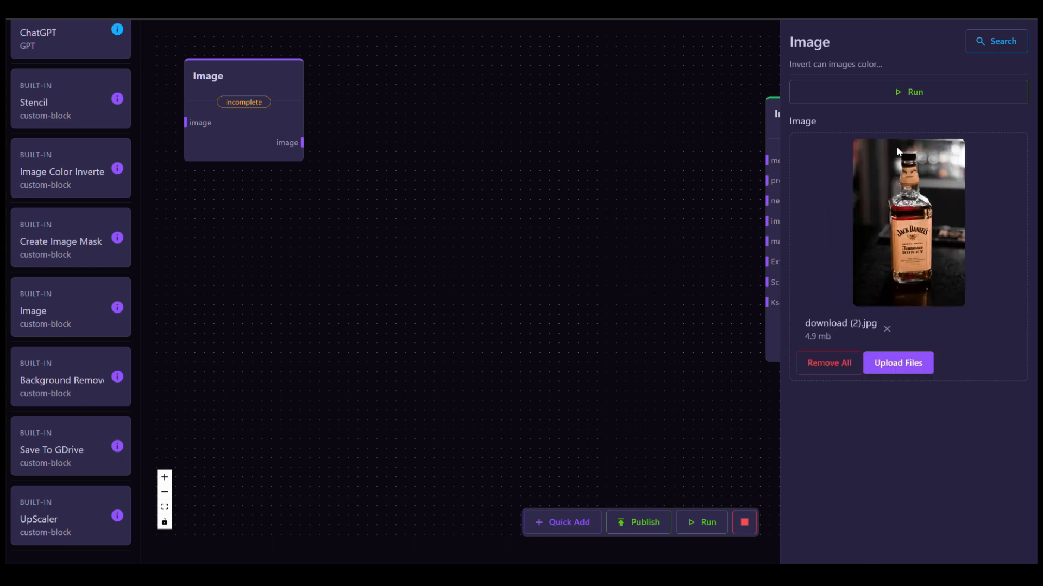
{"action": "left_click", "coordinate": [622, 223]}
- Move the Inpaint node closer to the Image node and view the first bottle example's generation details
{"action": "left_click_drag", "start_coordinate": [805, 214], "coordinate": [644, 199]}
{"action": "left_click", "coordinate": [701, 199]}
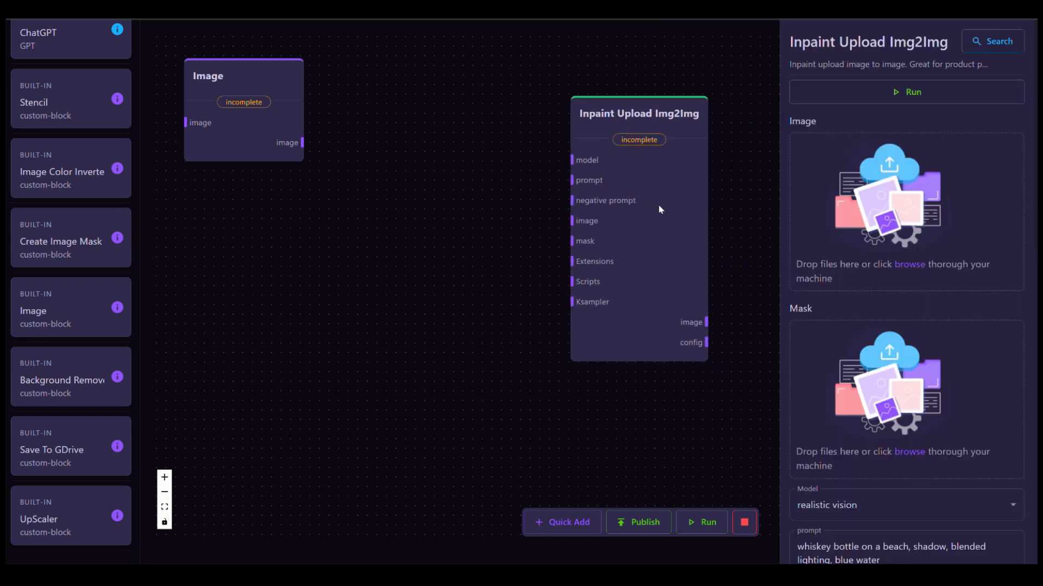
{"action": "left_click", "coordinate": [972, 48]}
{"action": "left_click", "coordinate": [417, 420]}
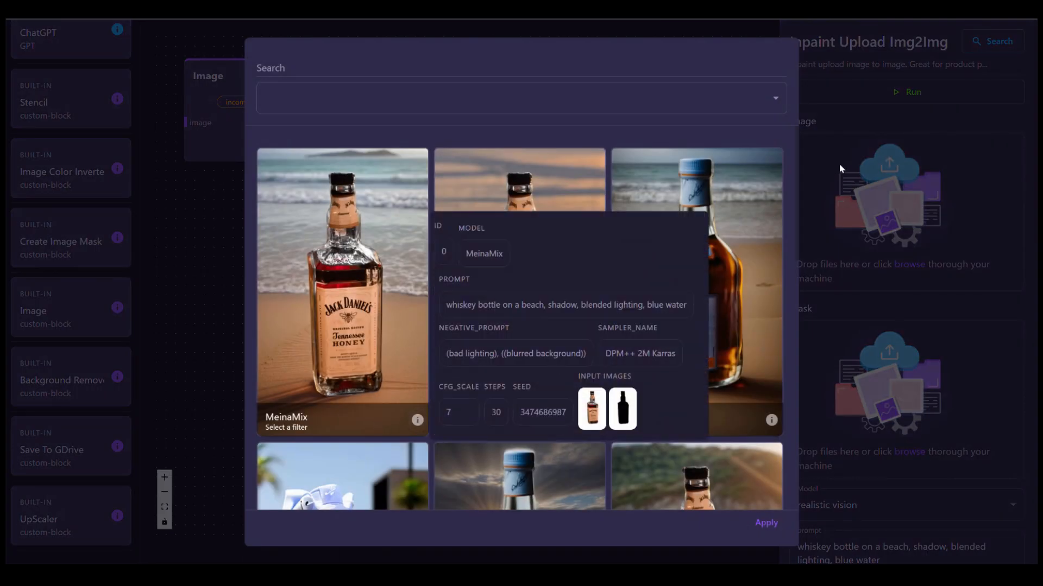
- Load pexels-hiago-italo-5367428 (1).jpg as the Inpaint node's image and pexels-hiago-italo-5367428 (2).jpg as its mask
{"action": "left_click", "coordinate": [834, 80]}
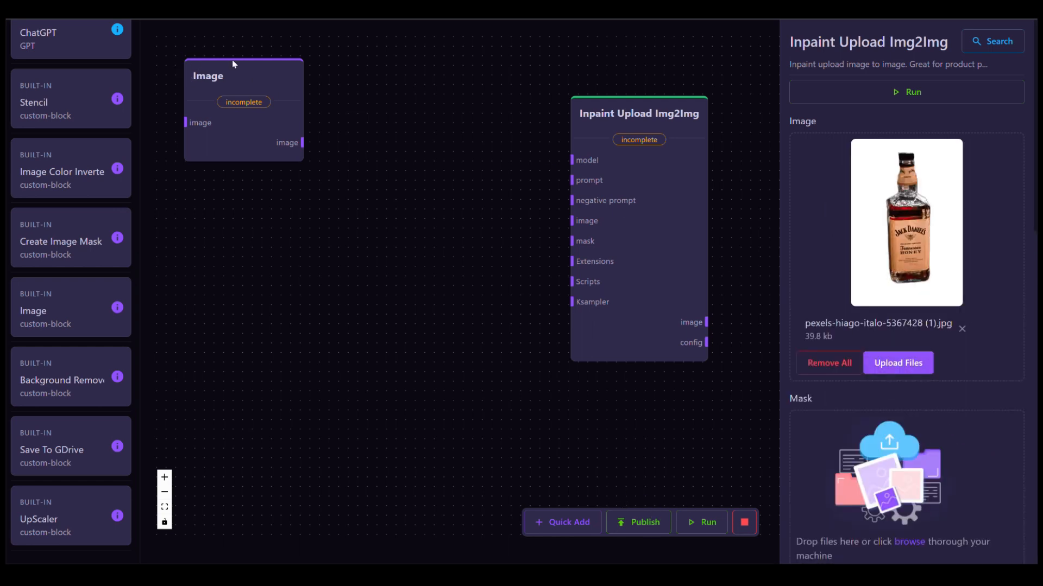
{"action": "scroll", "coordinate": [903, 168], "scroll_direction": "down", "scroll_amount": 4}
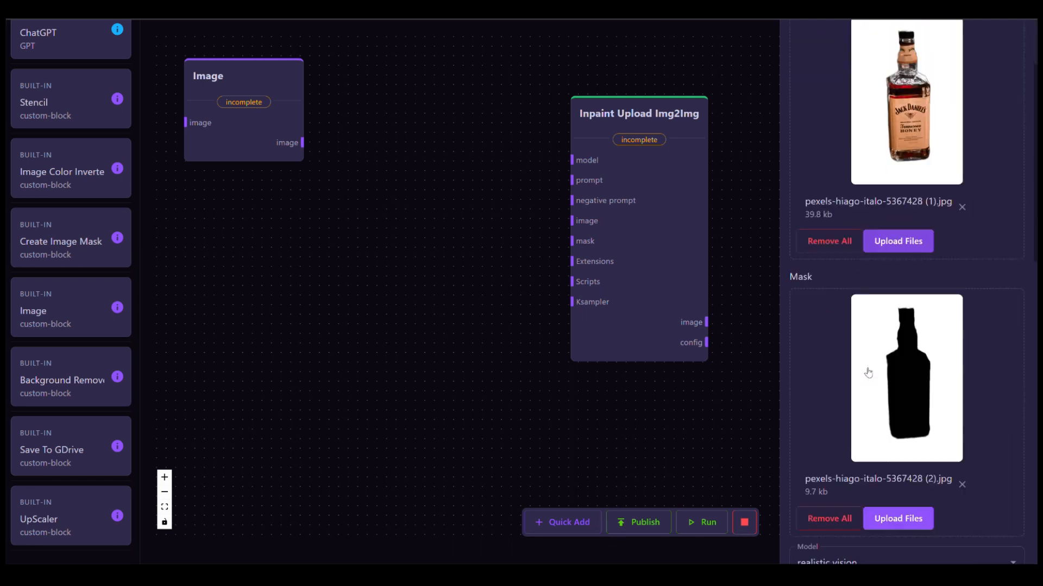
{"action": "scroll", "coordinate": [903, 168], "scroll_direction": "up", "scroll_amount": 1}
{"action": "scroll", "coordinate": [902, 168], "scroll_direction": "up", "scroll_amount": 3}
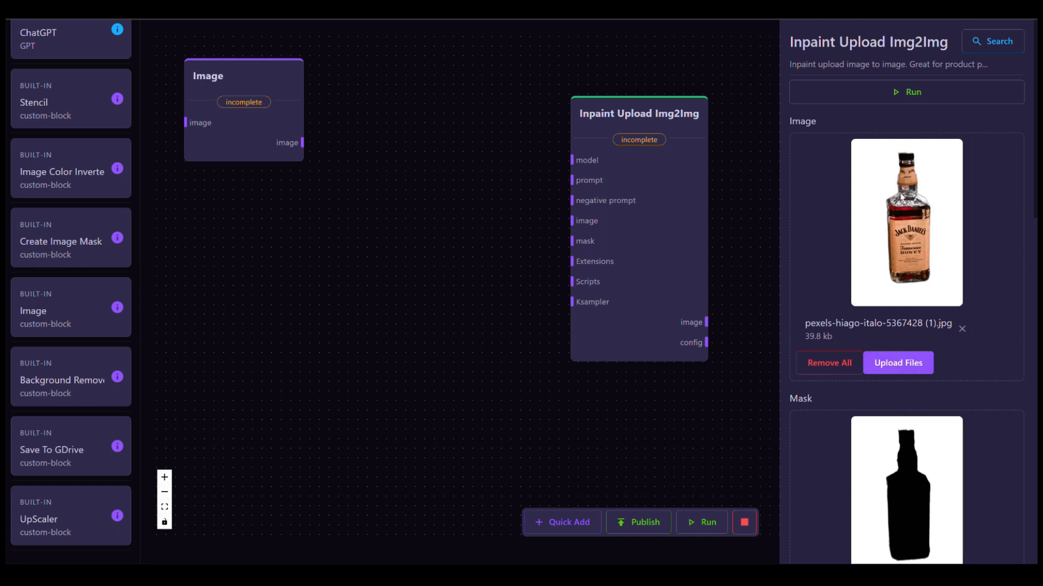
- Move the Inpaint node back to the canvas's far right and compare its image with the Image node's photo
{"action": "left_click_drag", "start_coordinate": [603, 193], "coordinate": [875, 242]}
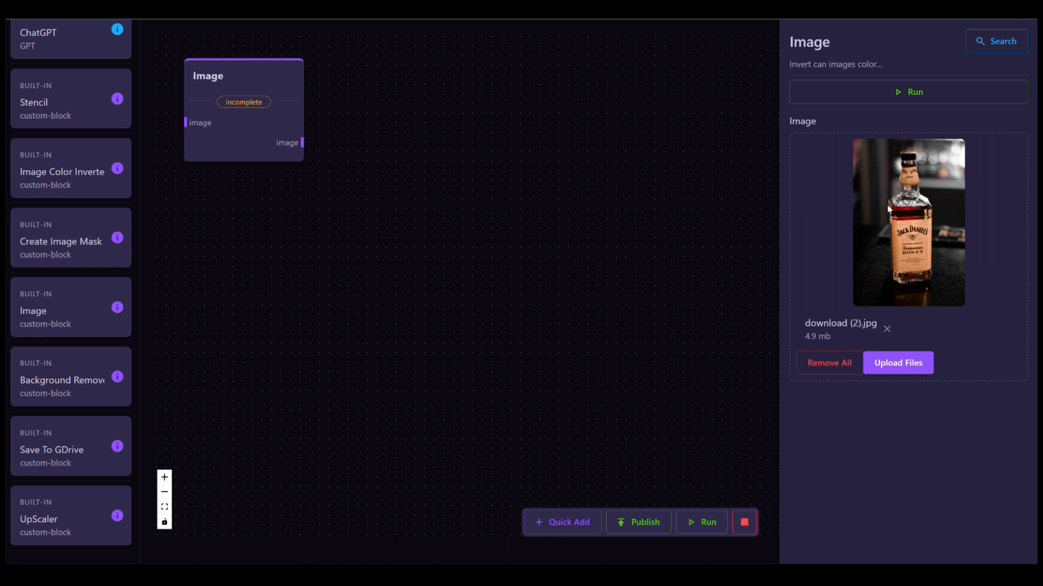
{"action": "left_click", "coordinate": [622, 211]}
{"action": "left_click", "coordinate": [882, 248]}
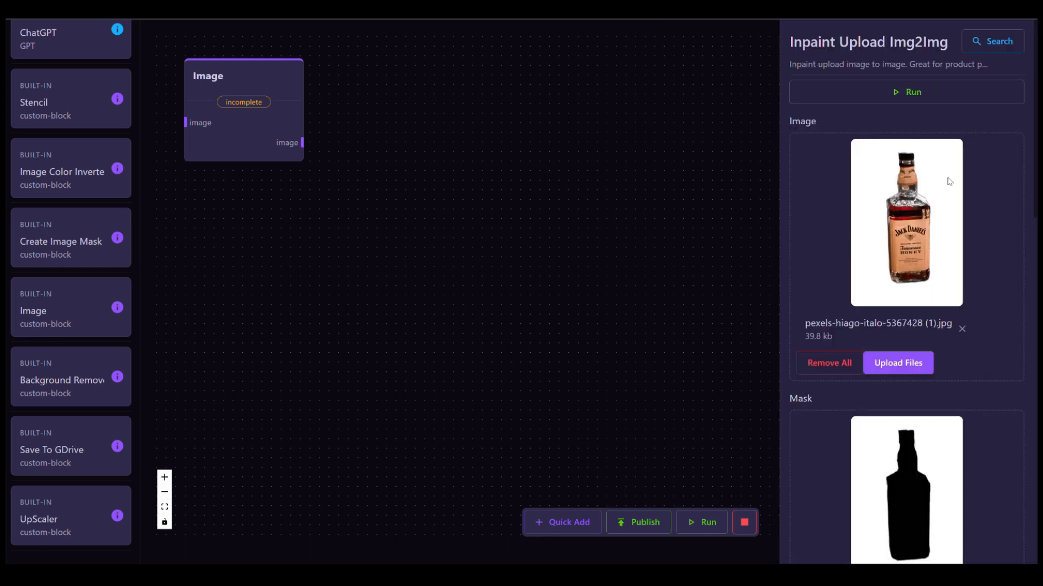
{"action": "left_click", "coordinate": [607, 209]}
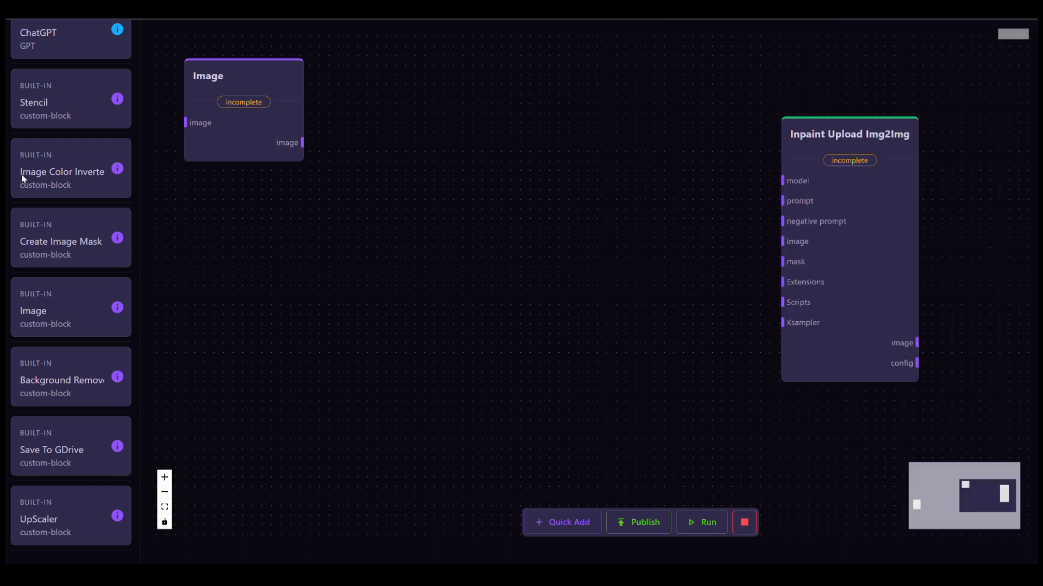
- Add a Background Remover node beside the Image node and connect the Image node's output to its image input
{"action": "left_click_drag", "start_coordinate": [333, 163], "coordinate": [411, 102]}
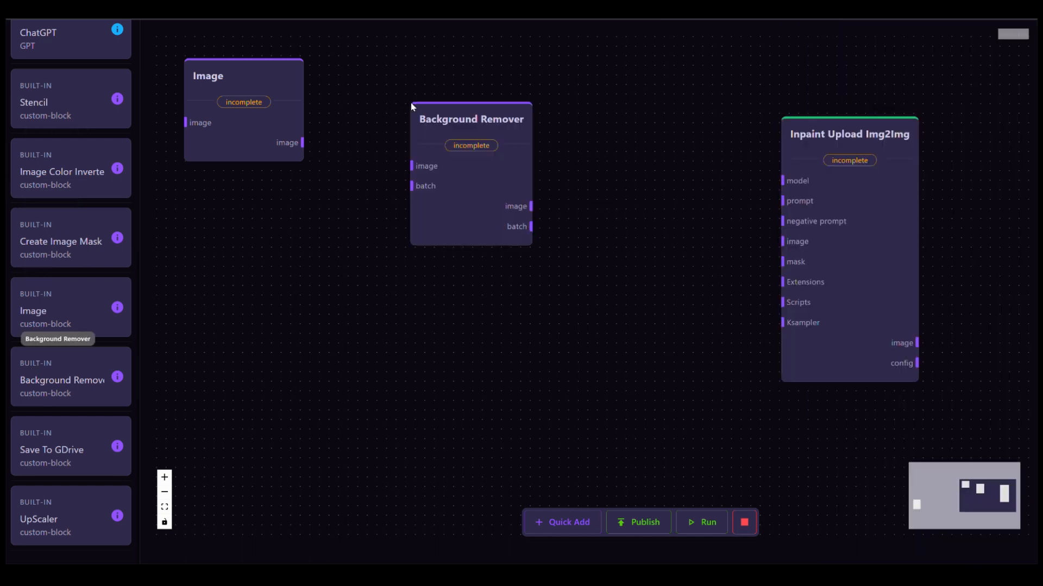
{"action": "left_click_drag", "start_coordinate": [454, 193], "coordinate": [414, 165]}
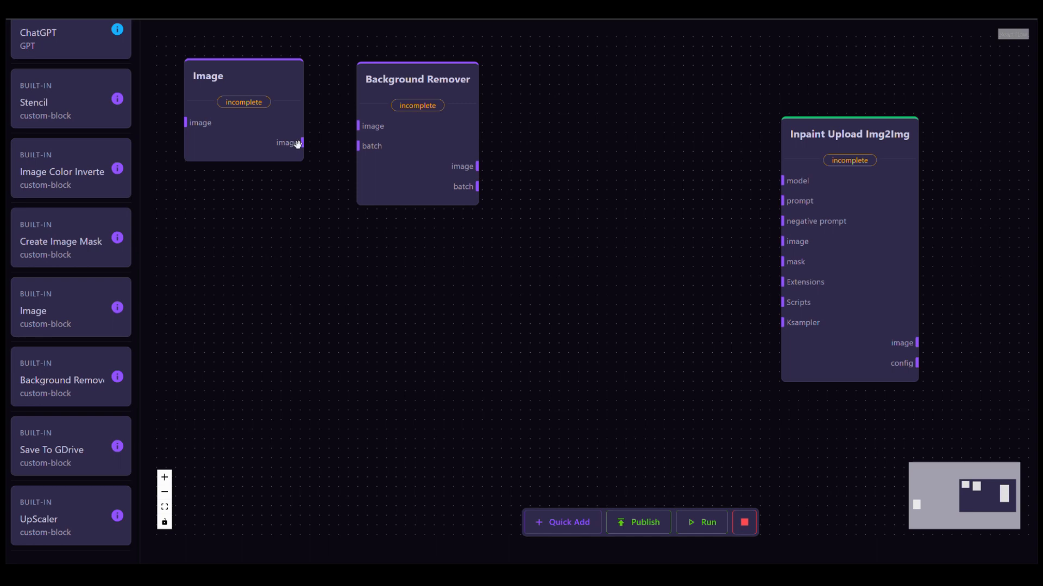
{"action": "left_click_drag", "start_coordinate": [302, 143], "coordinate": [359, 126]}
{"action": "left_click", "coordinate": [261, 128]}
{"action": "left_click", "coordinate": [510, 139]}
- Run the Background Remover node on the bottle photo and view the cut-out image
{"action": "left_click", "coordinate": [400, 130]}
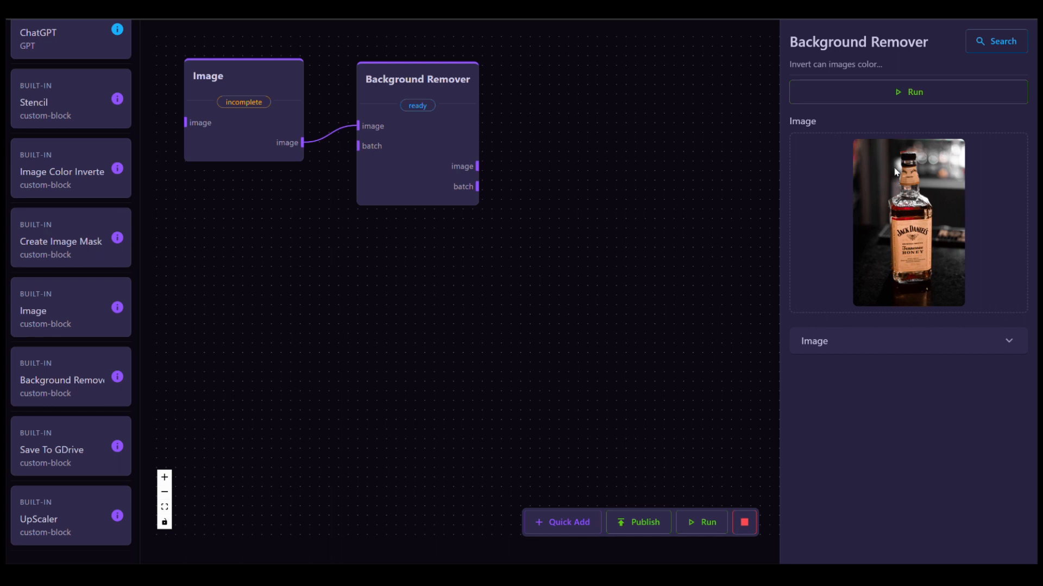
{"action": "left_click", "coordinate": [901, 96]}
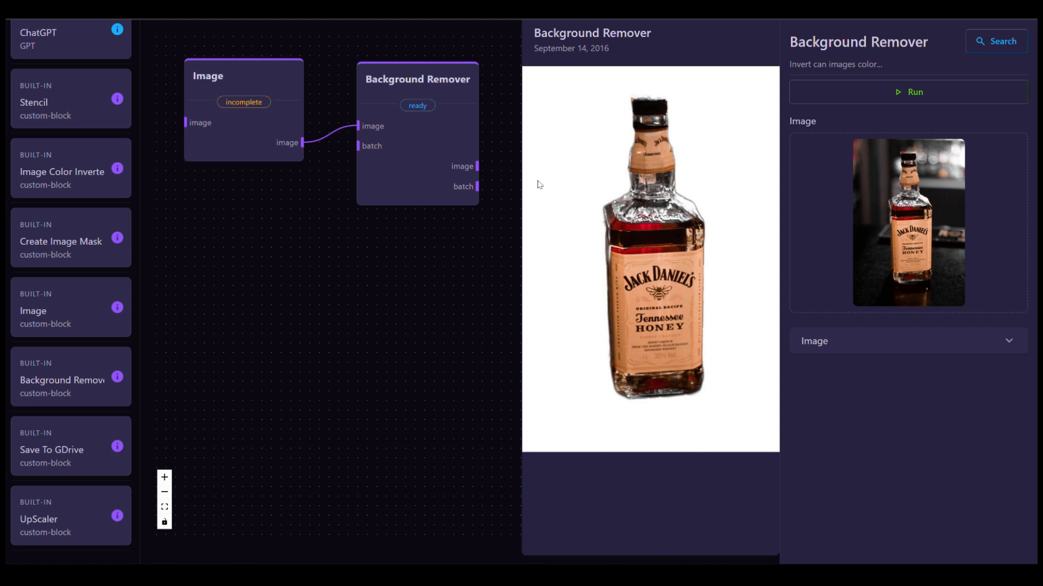
{"action": "left_click", "coordinate": [516, 308]}
- Connect the Background Remover's image output to the Inpaint node's image input and check the Inpaint node's settings
{"action": "left_click_drag", "start_coordinate": [477, 166], "coordinate": [783, 241]}
{"action": "left_click", "coordinate": [833, 235]}
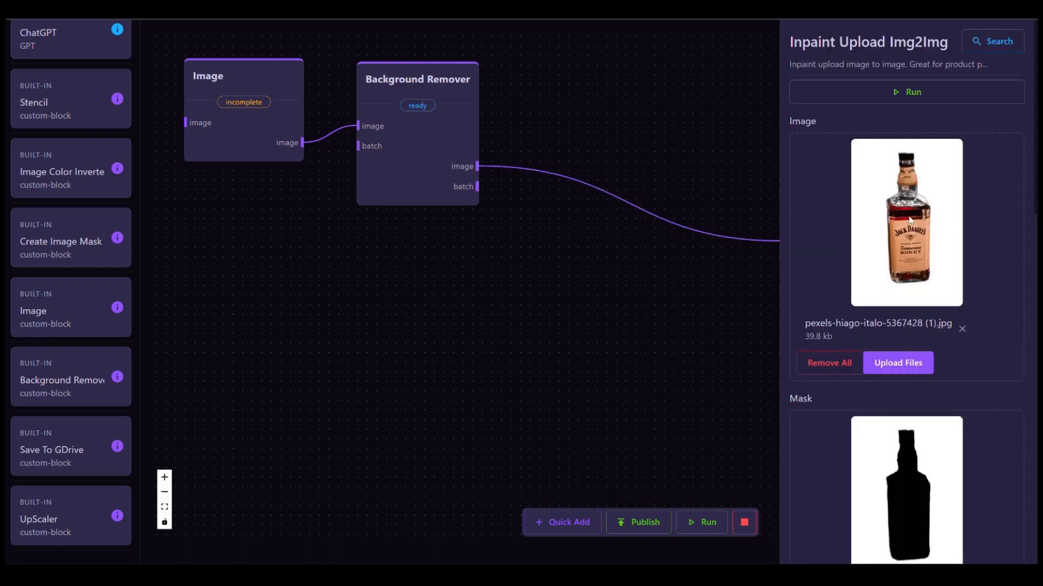
{"action": "left_click", "coordinate": [607, 291]}
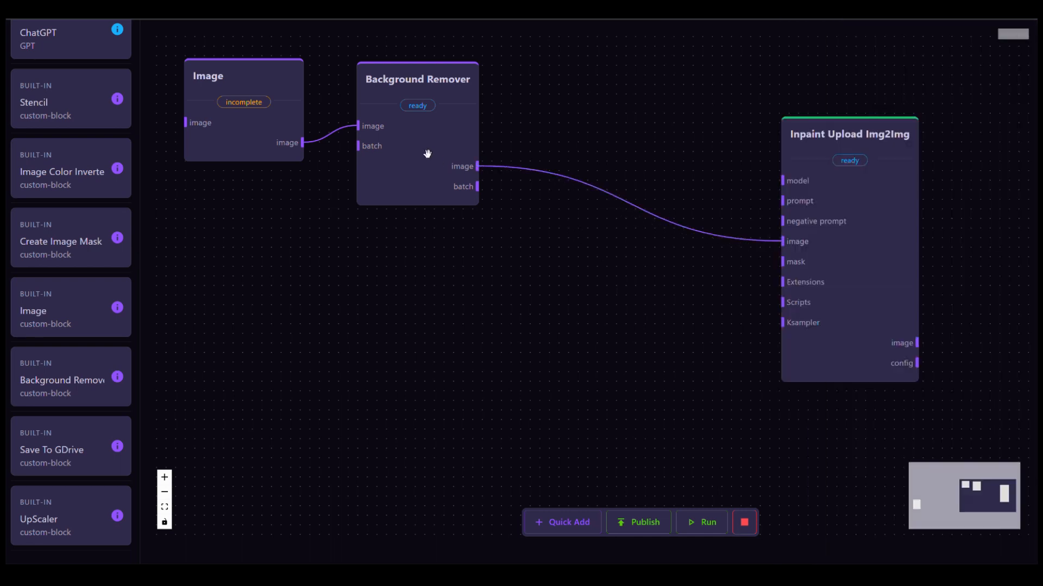
{"action": "left_click", "coordinate": [846, 227]}
{"action": "left_click", "coordinate": [646, 259]}
- Add a Create Image Mask node between the two nodes and feed it the Background Remover's image output
{"action": "left_click_drag", "start_coordinate": [36, 242], "coordinate": [460, 201]}
{"action": "left_click_drag", "start_coordinate": [517, 237], "coordinate": [518, 239]}
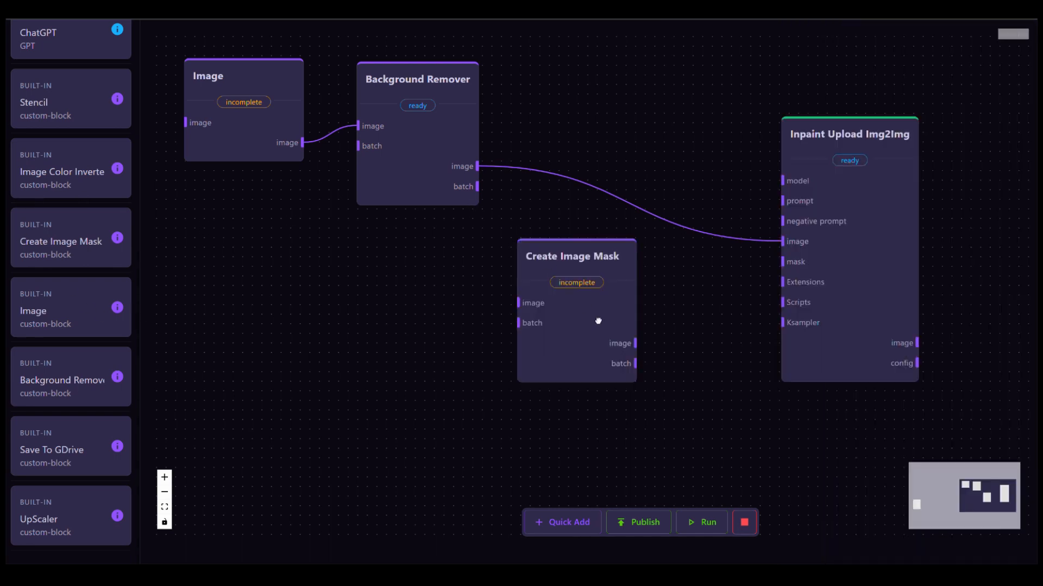
{"action": "left_click_drag", "start_coordinate": [598, 321], "coordinate": [563, 270]}
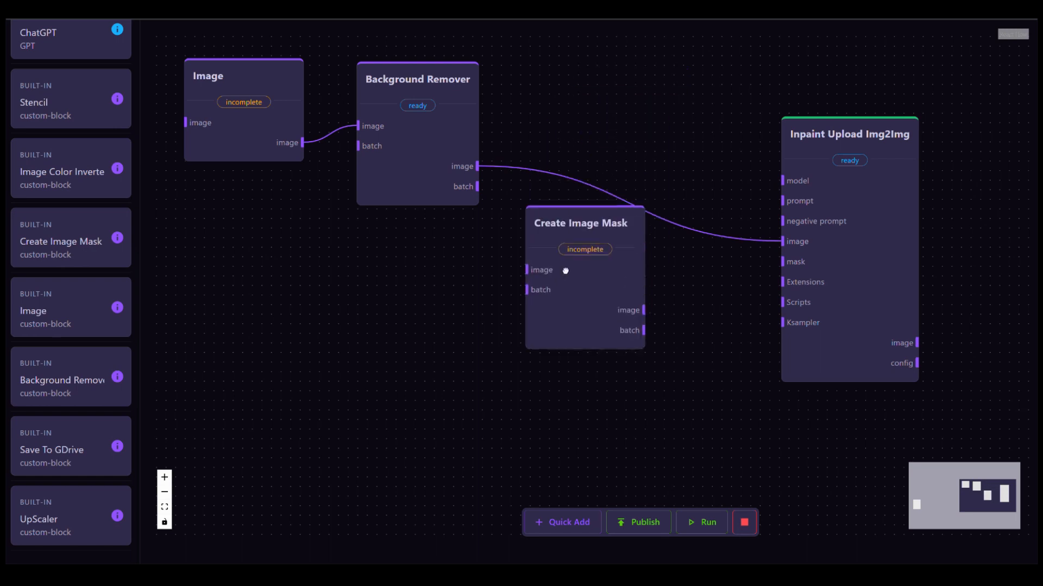
{"action": "left_click_drag", "start_coordinate": [476, 168], "coordinate": [526, 264]}
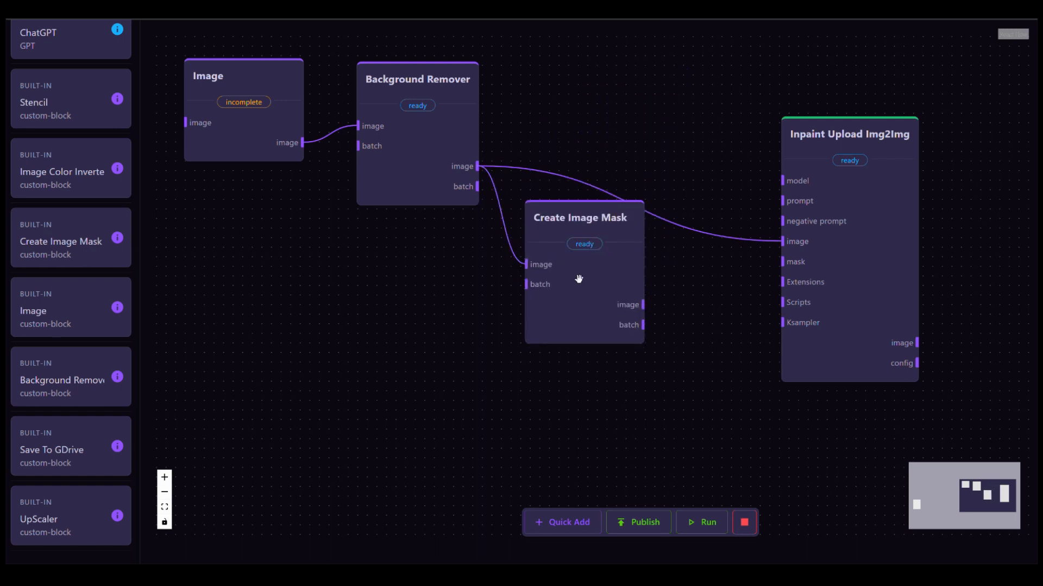
- Run the Create Image Mask node, connect its image output to the Inpaint node's mask input, and move it above the connections
{"action": "left_click", "coordinate": [862, 102]}
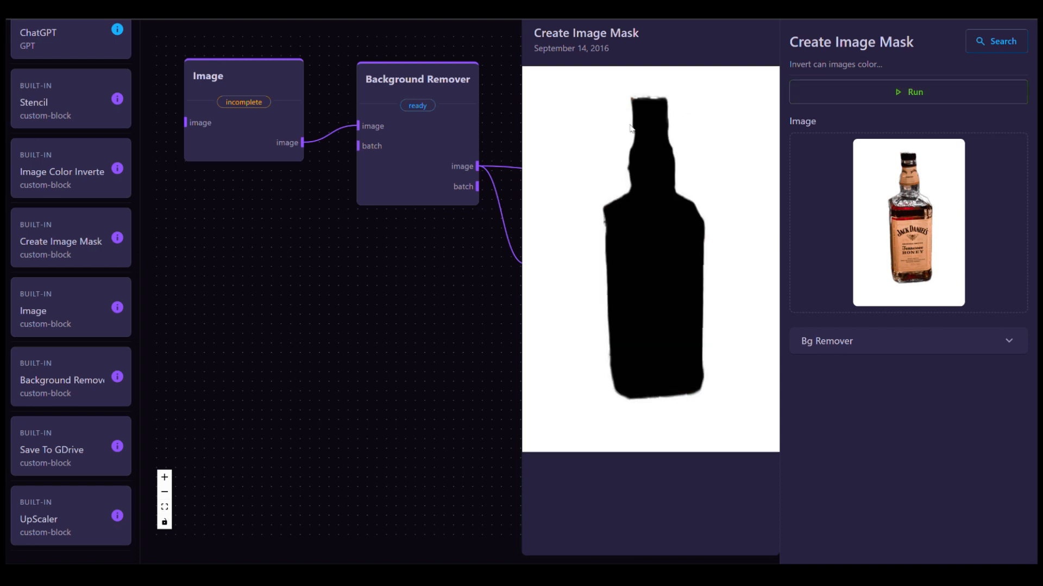
{"action": "left_click", "coordinate": [379, 323]}
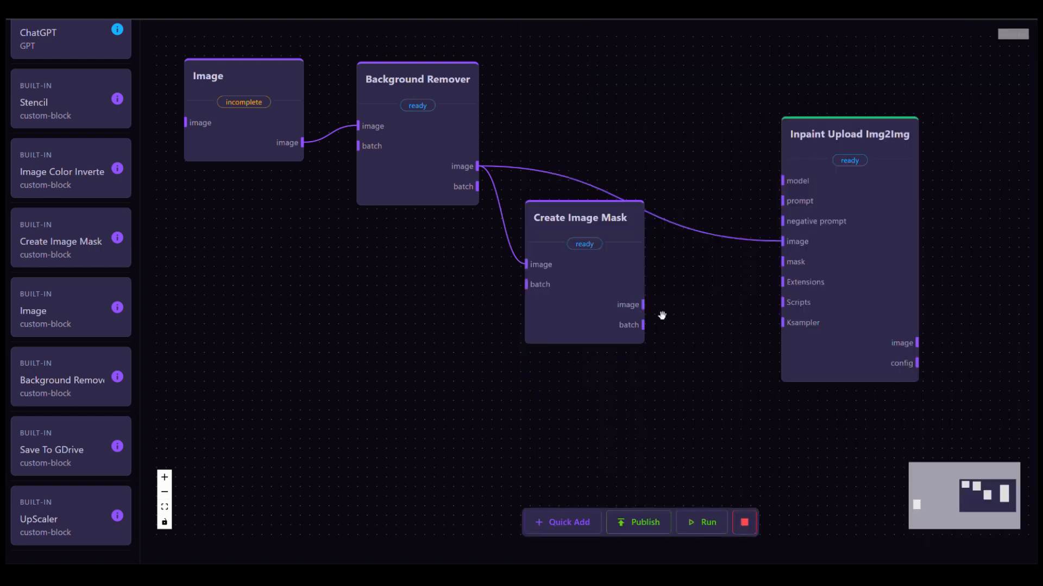
{"action": "left_click_drag", "start_coordinate": [644, 306], "coordinate": [768, 263]}
{"action": "mouse_move", "coordinate": [595, 277]}
{"action": "left_mouse_down"}
{"action": "mouse_move", "coordinate": [698, 157]}
{"action": "mouse_move", "coordinate": [676, 136]}
{"action": "left_mouse_up"}
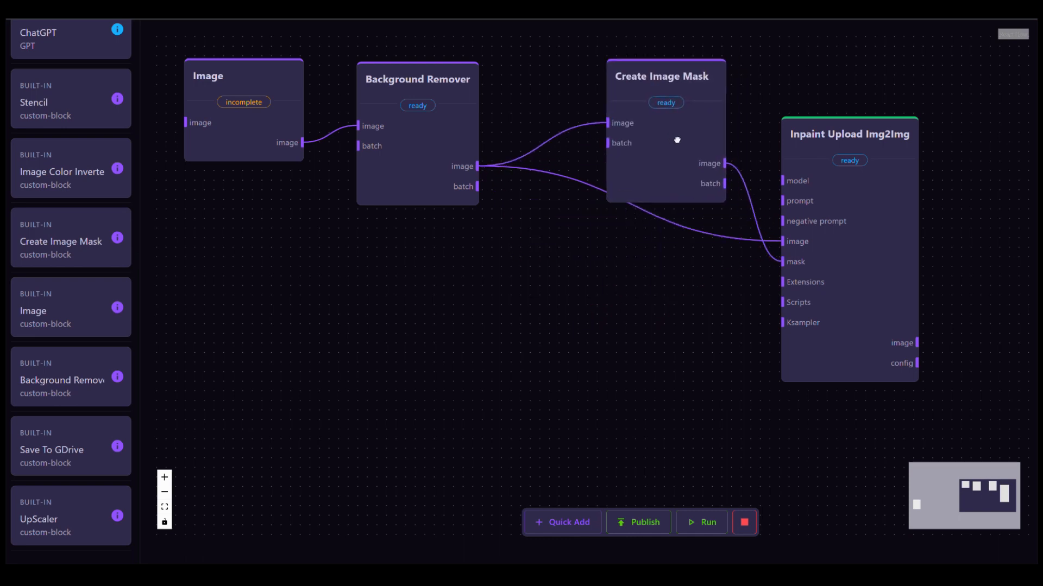
- Review the image, mask, model and prompt set in the Inpaint node
{"action": "left_click", "coordinate": [856, 226]}
{"action": "scroll", "coordinate": [866, 110], "scroll_direction": "down", "scroll_amount": 4}
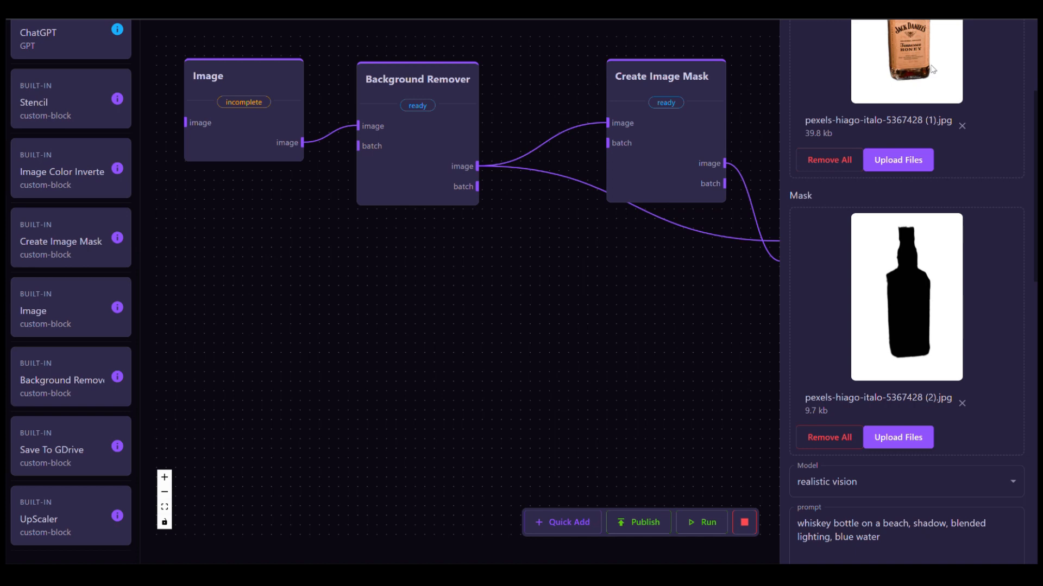
{"action": "left_click", "coordinate": [513, 330]}
- Shift the Create Image Mask and Inpaint nodes further right to spread out the workflow
{"action": "left_click_drag", "start_coordinate": [849, 198], "coordinate": [896, 175]}
{"action": "left_click_drag", "start_coordinate": [677, 109], "coordinate": [724, 104]}
{"action": "left_click_drag", "start_coordinate": [906, 155], "coordinate": [913, 205]}
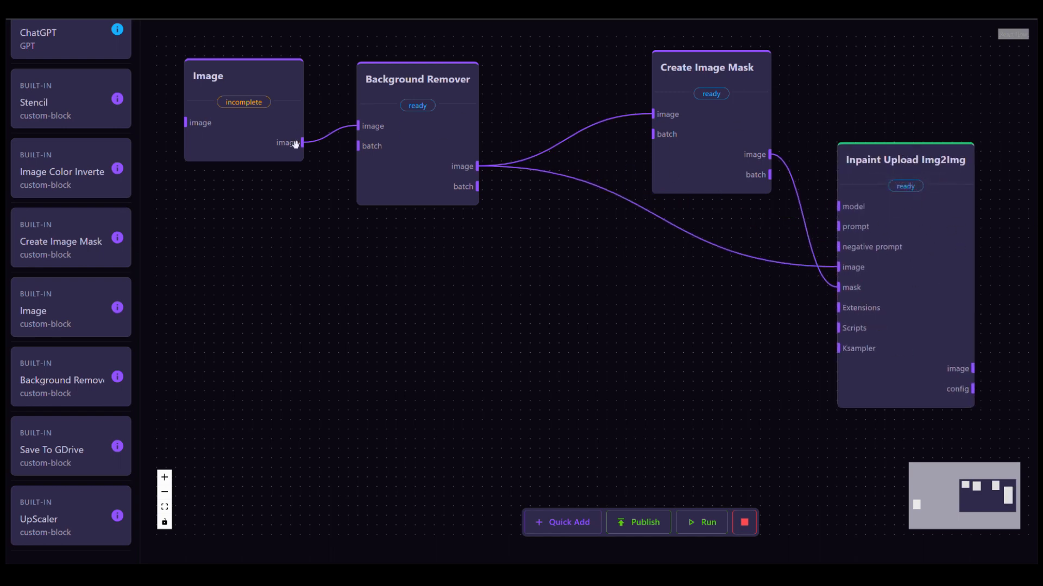
- Add a ControlNet node below the Create Image Mask node, just left of the Inpaint node
{"action": "scroll", "coordinate": [87, 263], "scroll_direction": "up", "scroll_amount": 5}
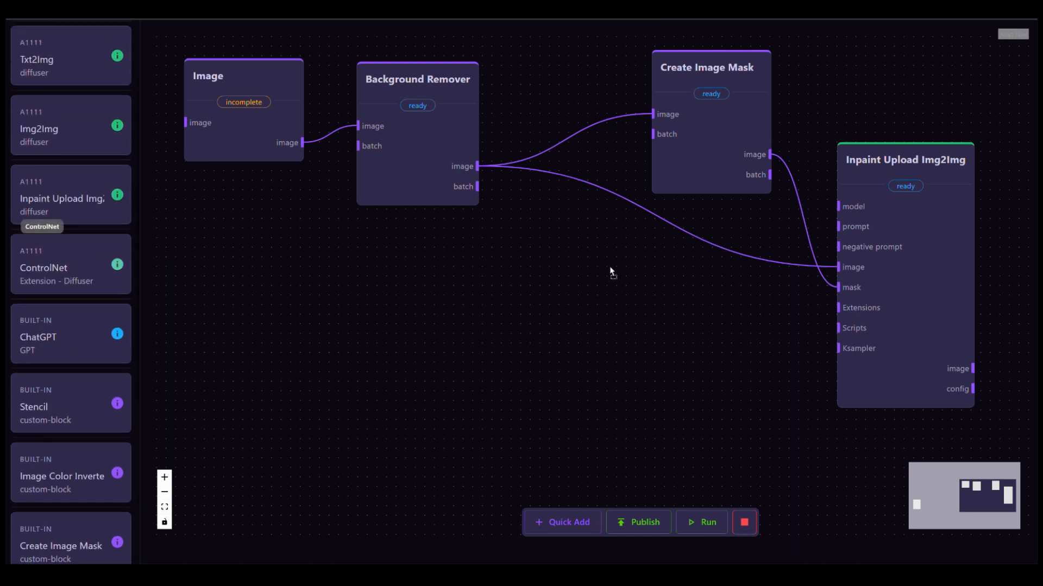
{"action": "left_click_drag", "start_coordinate": [609, 266], "coordinate": [609, 266]}
{"action": "left_click_drag", "start_coordinate": [658, 347], "coordinate": [709, 387]}
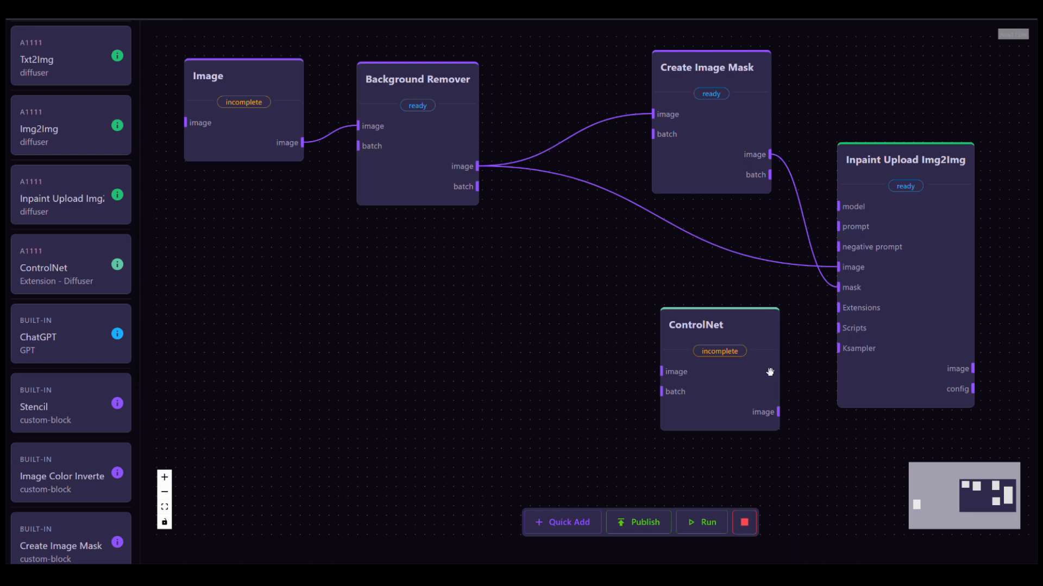
{"action": "left_click_drag", "start_coordinate": [766, 374], "coordinate": [779, 371]}
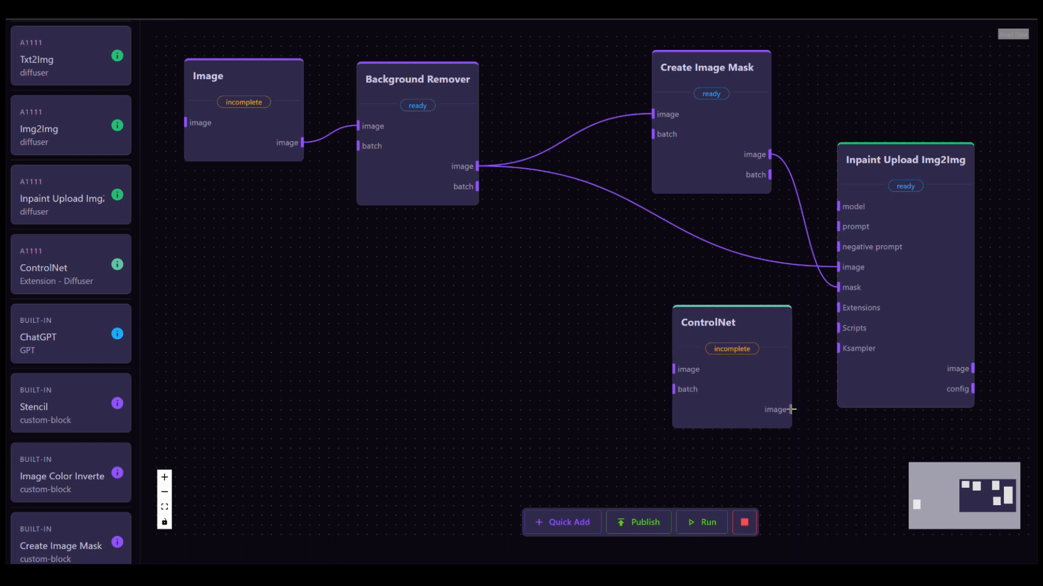
- Connect the ControlNet node's image output to the Inpaint node's Extensions input and add a second ControlNet node below the Background Remover
{"action": "left_click_drag", "start_coordinate": [790, 410], "coordinate": [839, 307]}
{"action": "left_click_drag", "start_coordinate": [17, 274], "coordinate": [302, 275]}
{"action": "left_click_drag", "start_coordinate": [349, 368], "coordinate": [361, 387]}
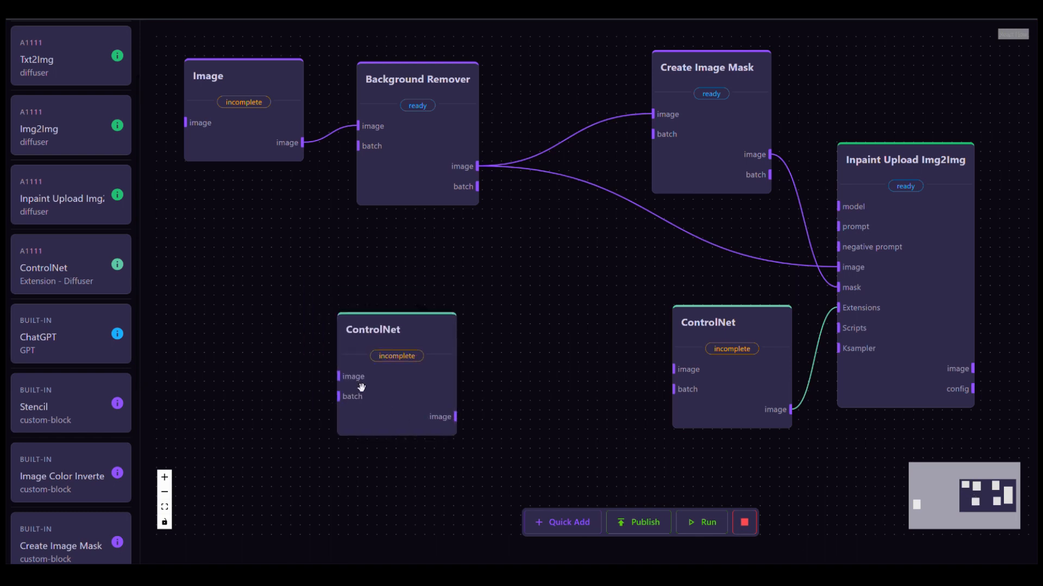
- Load pexels-hiago-italo-5367428 (1).jpg into the second ControlNet node and set both its preprocessor and model to canny
{"action": "left_click", "coordinate": [404, 398]}
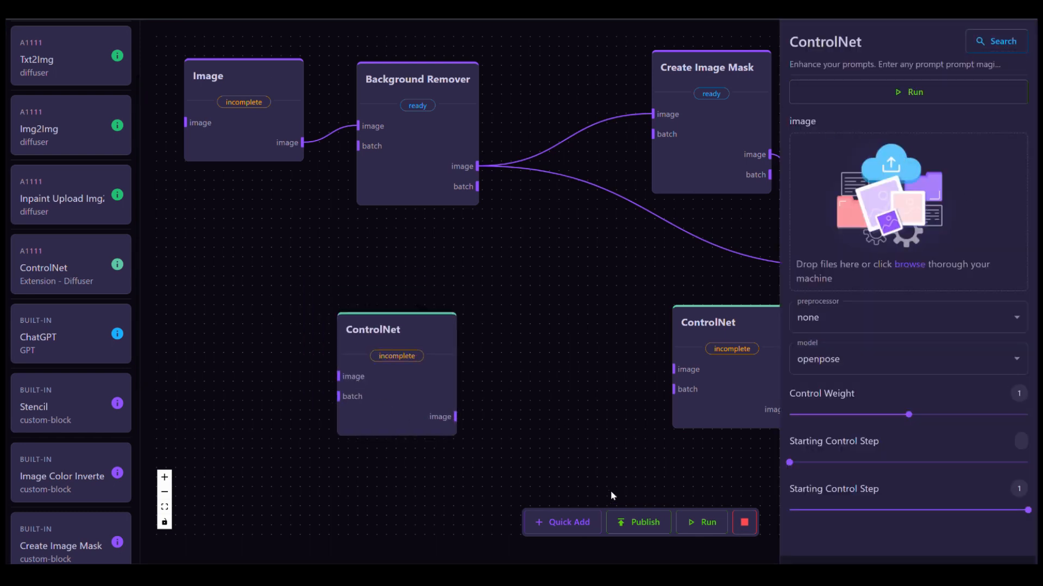
{"action": "scroll", "coordinate": [900, 301], "scroll_direction": "down", "scroll_amount": 2}
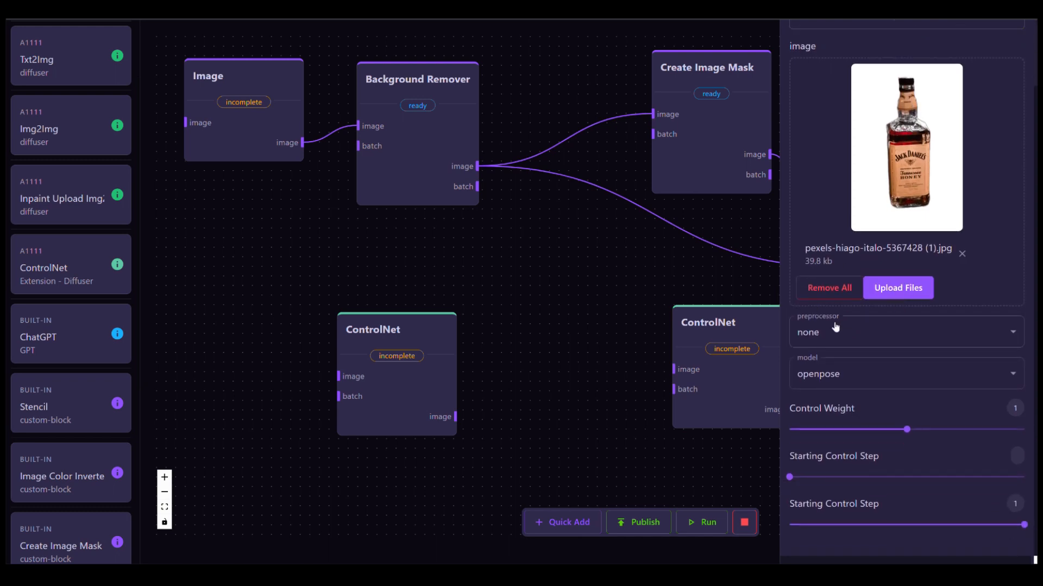
{"action": "left_click", "coordinate": [836, 327]}
{"action": "left_click", "coordinate": [841, 426]}
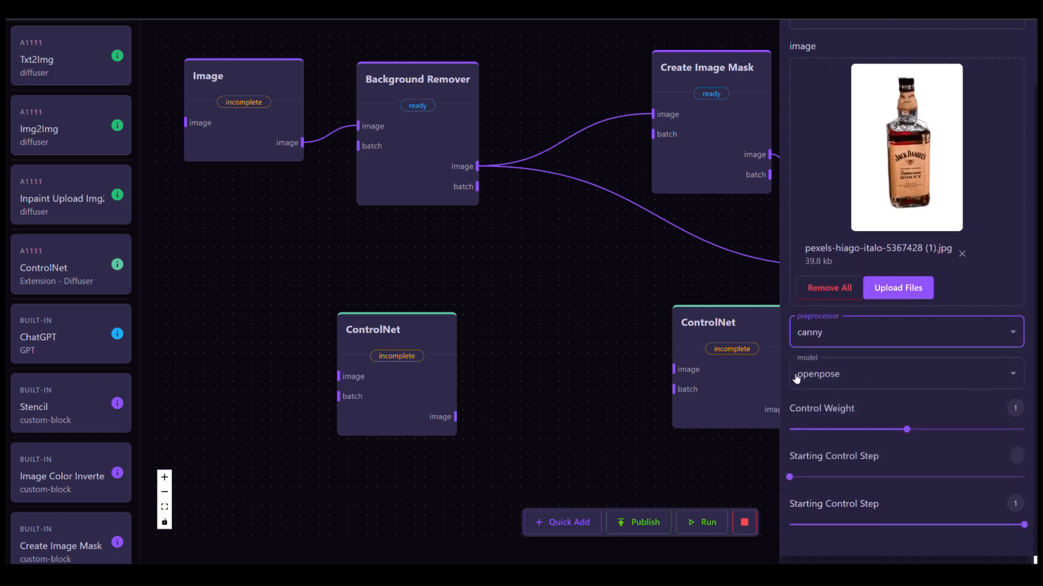
{"action": "left_click", "coordinate": [842, 377]}
{"action": "left_click", "coordinate": [830, 428]}
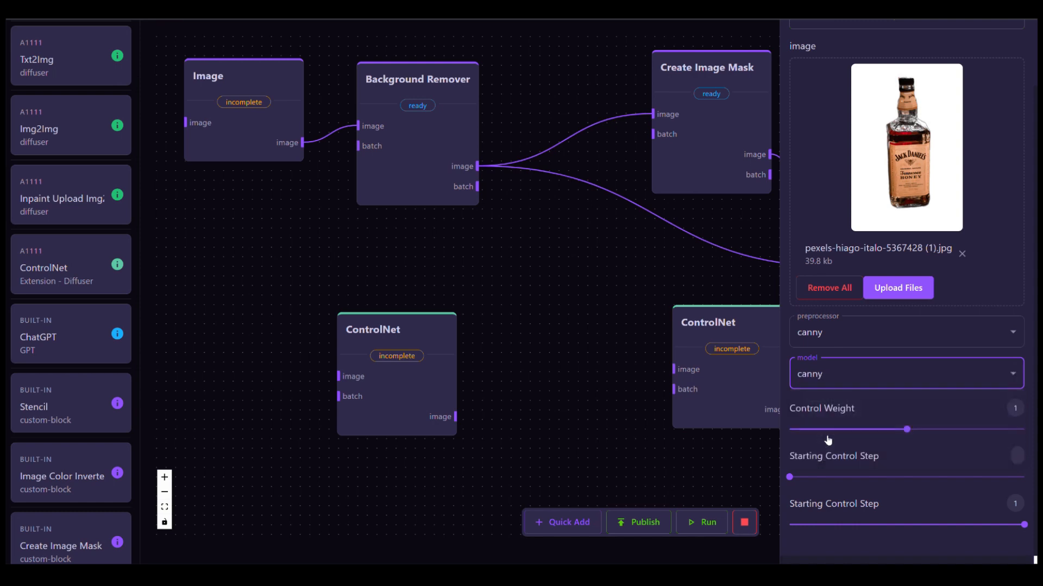
- Run the second ControlNet node to generate the bottle's canny edge image, and close its settings
{"action": "scroll", "coordinate": [836, 419], "scroll_direction": "up", "scroll_amount": 2}
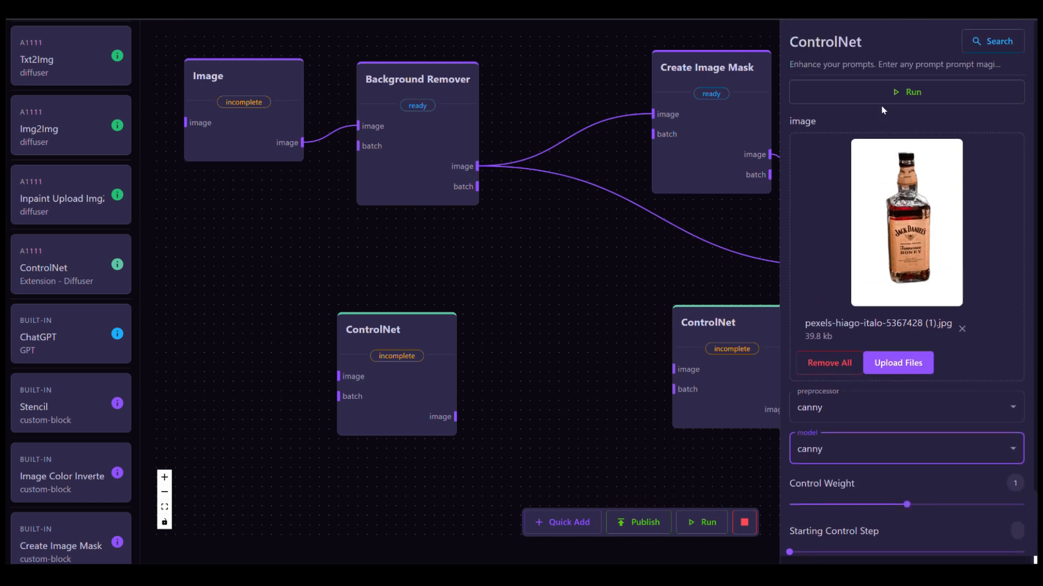
{"action": "left_click", "coordinate": [882, 97]}
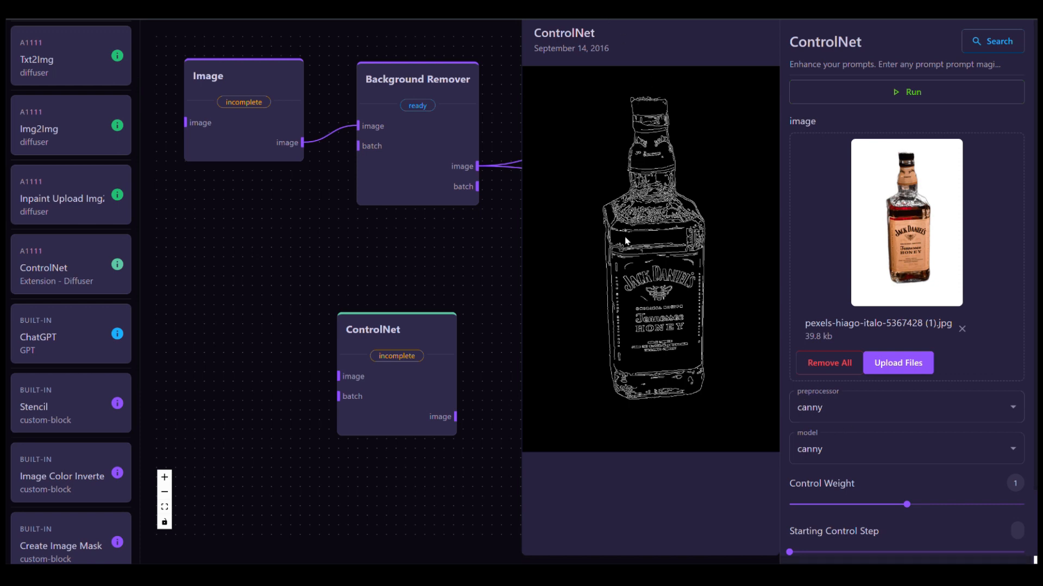
{"action": "left_click", "coordinate": [493, 215]}
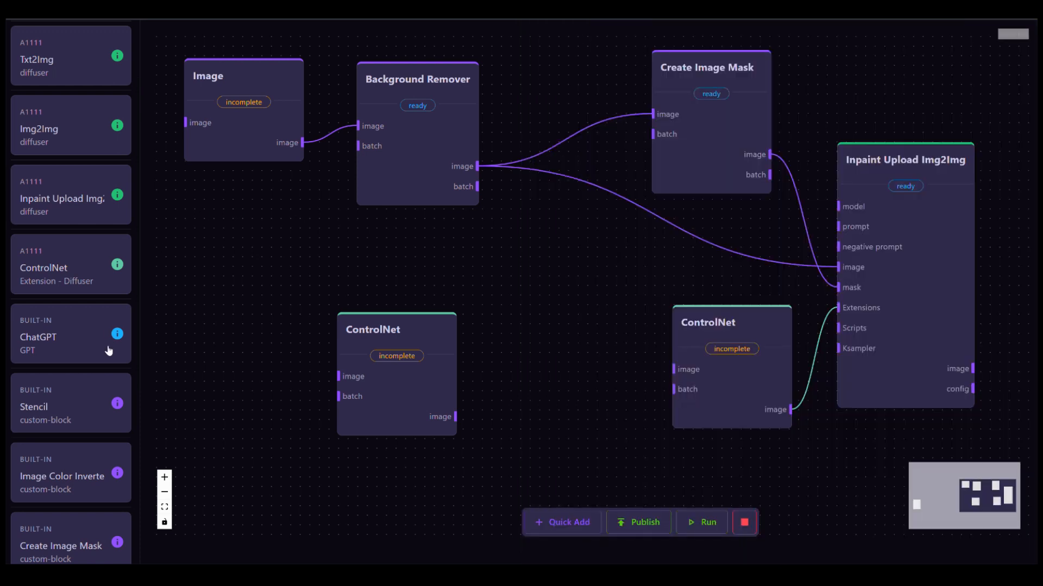
- Add a Stencil node between the two ControlNet nodes and spread the Image, Background Remover and unconnected ControlNet nodes out to the left
{"action": "left_click_drag", "start_coordinate": [54, 414], "coordinate": [390, 293]}
{"action": "left_click_drag", "start_coordinate": [493, 266], "coordinate": [493, 266]}
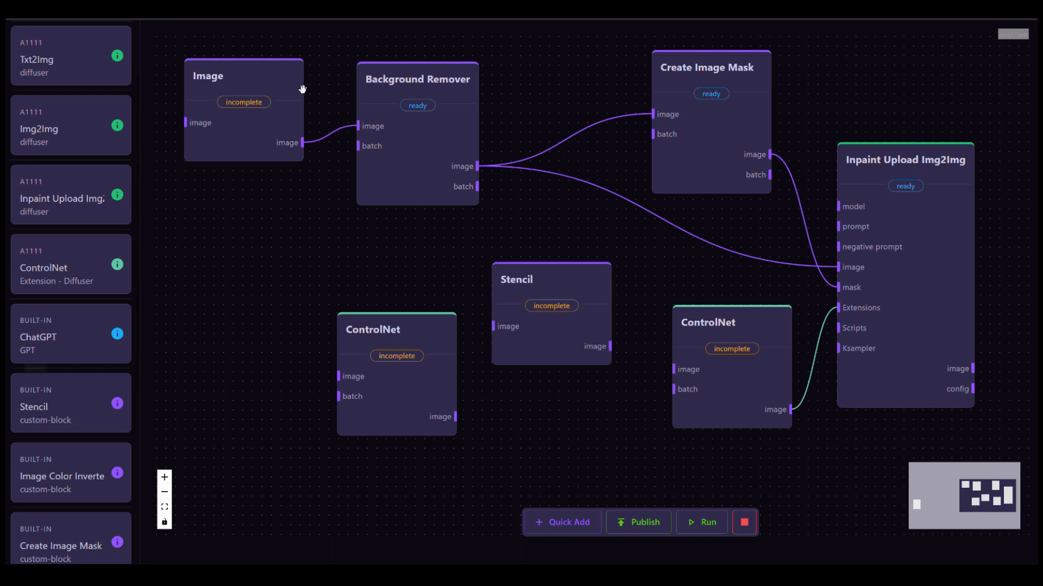
{"action": "left_click_drag", "start_coordinate": [235, 119], "coordinate": [185, 108]}
{"action": "left_click_drag", "start_coordinate": [407, 128], "coordinate": [344, 151]}
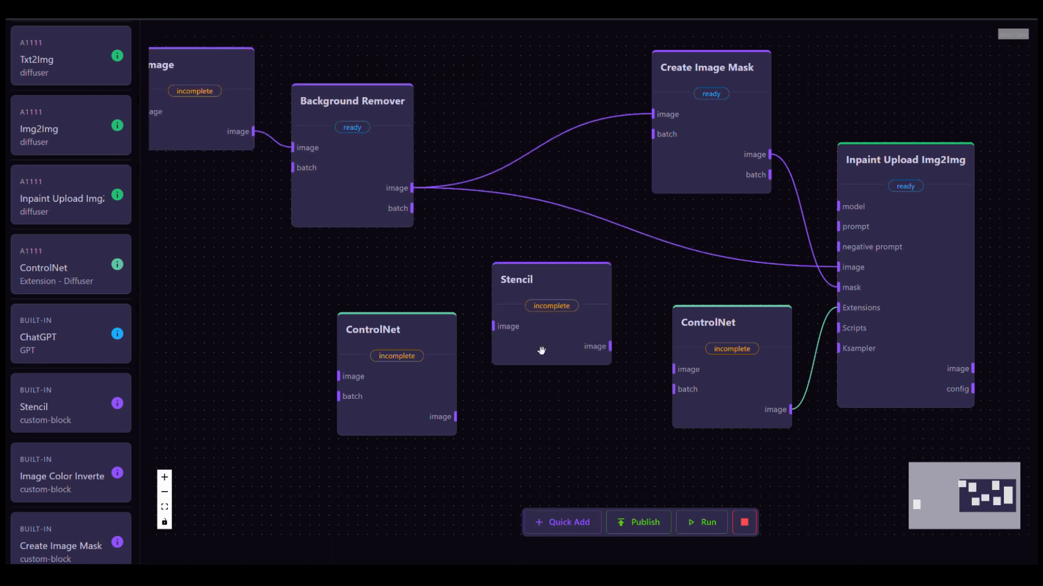
{"action": "left_click_drag", "start_coordinate": [541, 351], "coordinate": [522, 316]}
{"action": "left_click_drag", "start_coordinate": [420, 423], "coordinate": [231, 474]}
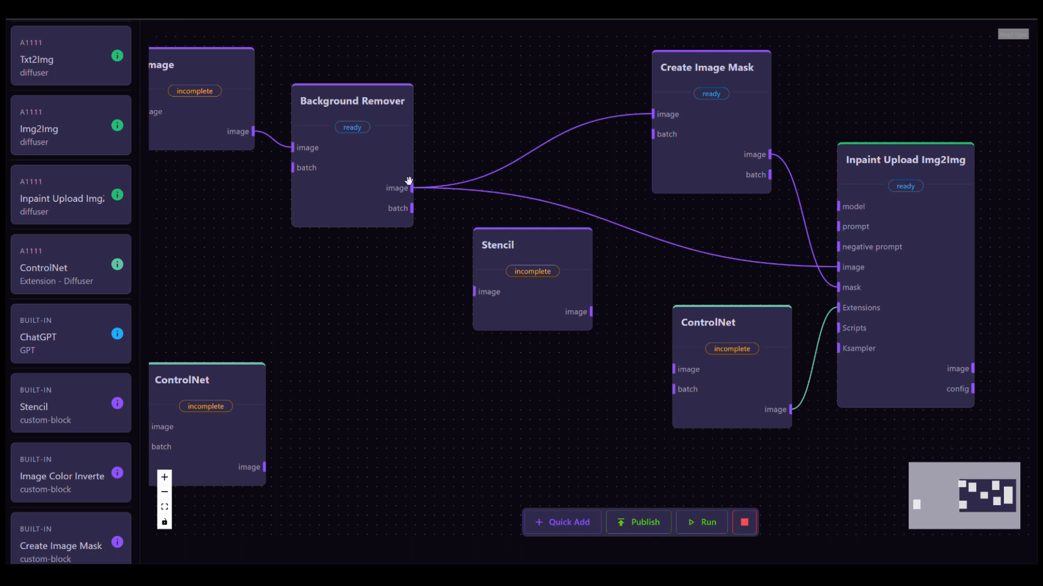
- Connect the Background Remover's image output to the Stencil node's image input and run the Stencil node
{"action": "left_click_drag", "start_coordinate": [411, 185], "coordinate": [496, 295]}
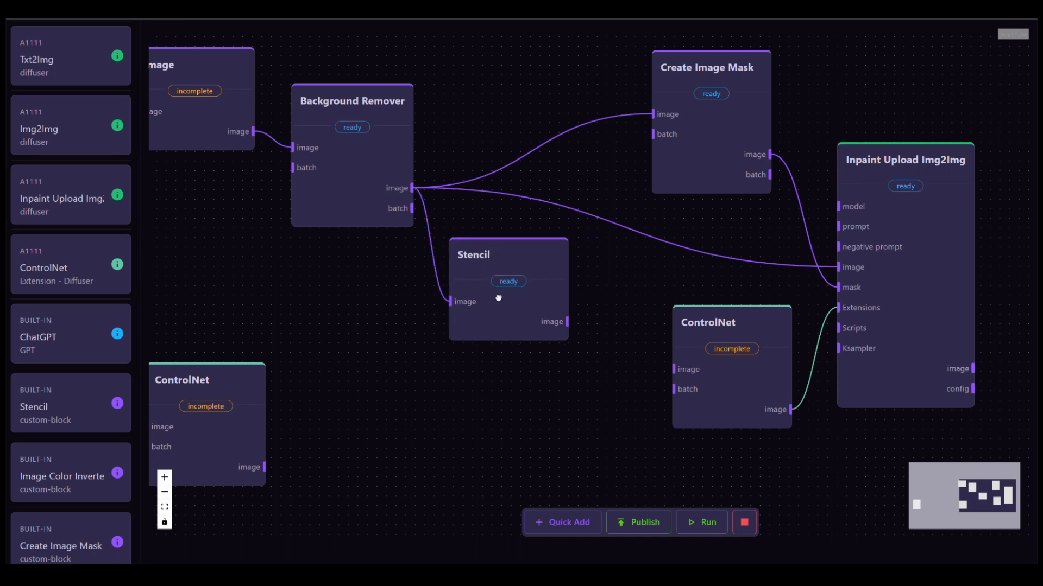
{"action": "left_click", "coordinate": [518, 317]}
{"action": "left_click", "coordinate": [870, 91]}
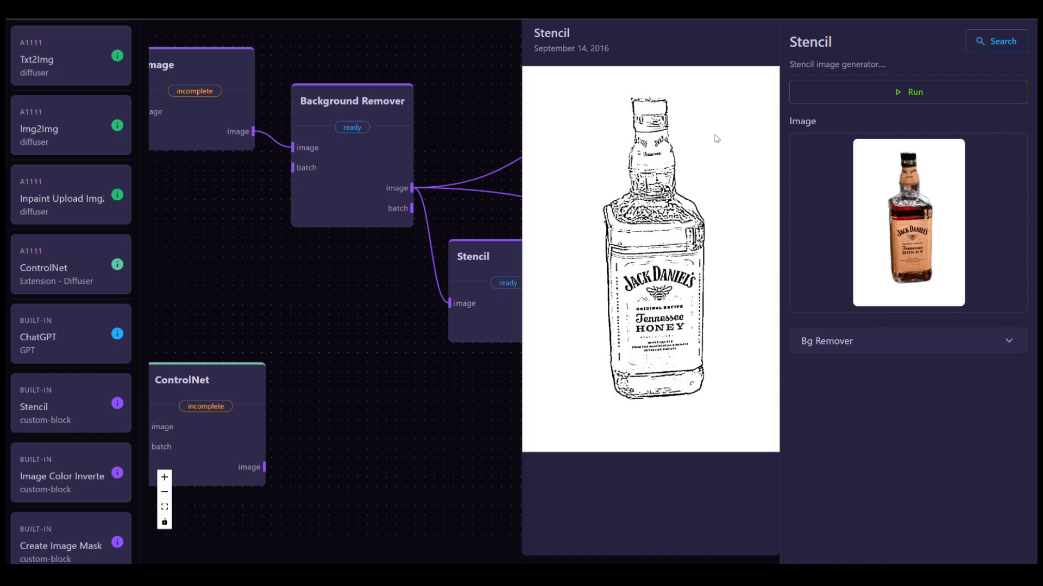
{"action": "left_click", "coordinate": [426, 376]}
- Add an Image Color Inverter node between the Stencil and the connected ControlNet, shifting the surrounding nodes to make room
{"action": "left_click_drag", "start_coordinate": [763, 360], "coordinate": [784, 359]}
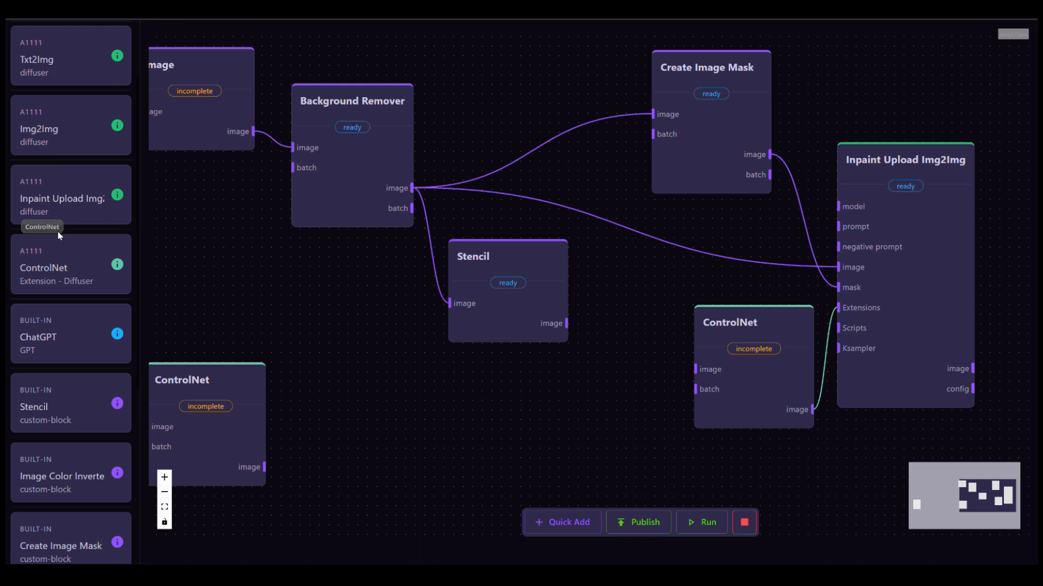
{"action": "scroll", "coordinate": [61, 204], "scroll_direction": "down", "scroll_amount": 3}
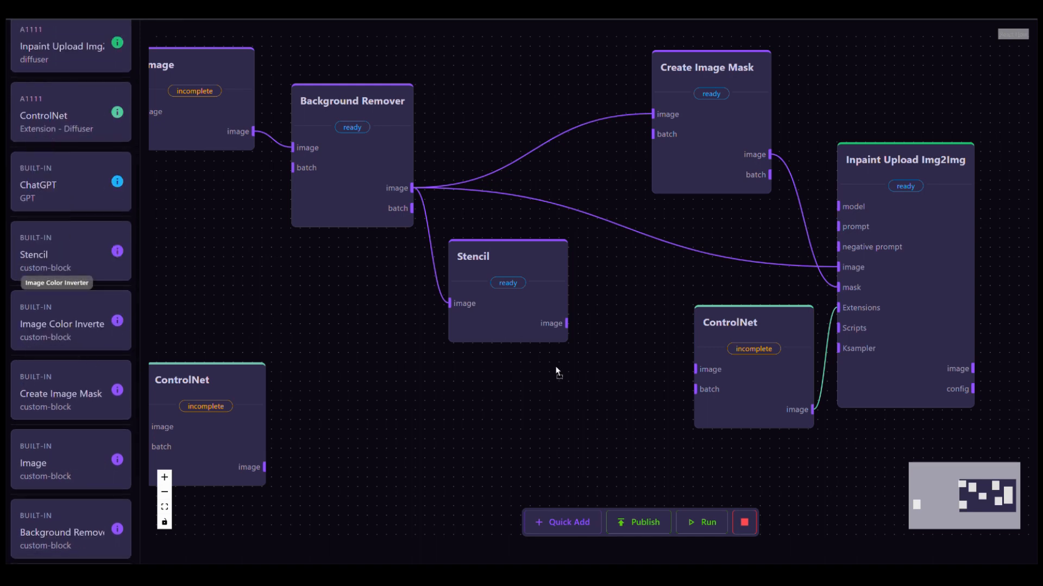
{"action": "left_click_drag", "start_coordinate": [556, 372], "coordinate": [580, 391]}
{"action": "left_click_drag", "start_coordinate": [670, 410], "coordinate": [670, 294]}
{"action": "left_click_drag", "start_coordinate": [346, 157], "coordinate": [330, 173]}
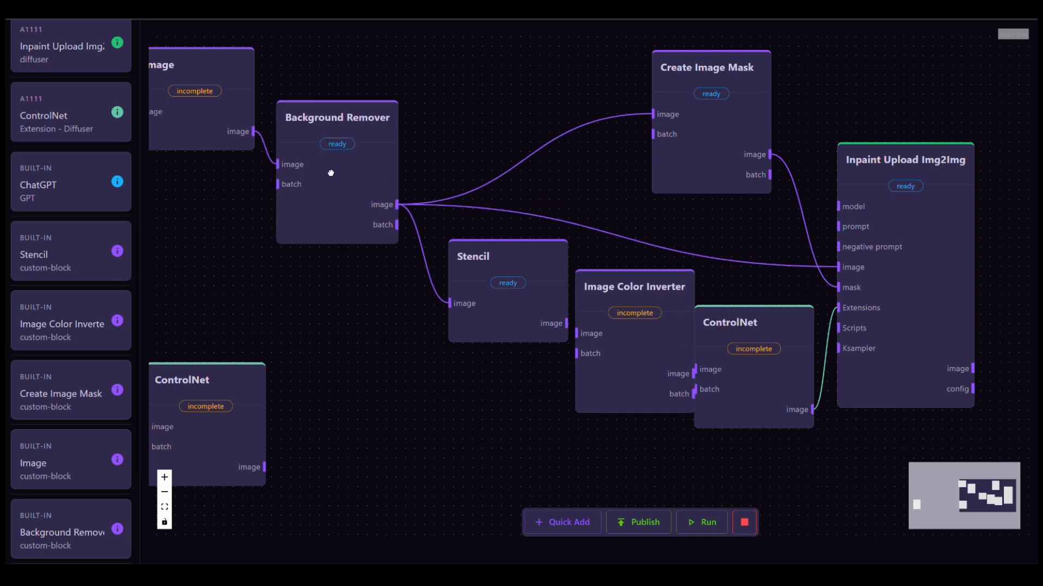
{"action": "left_click_drag", "start_coordinate": [521, 286], "coordinate": [505, 293]}
{"action": "mouse_move", "coordinate": [622, 319]}
{"action": "left_mouse_down"}
{"action": "mouse_move", "coordinate": [598, 319]}
{"action": "mouse_move", "coordinate": [611, 316]}
{"action": "left_mouse_up"}
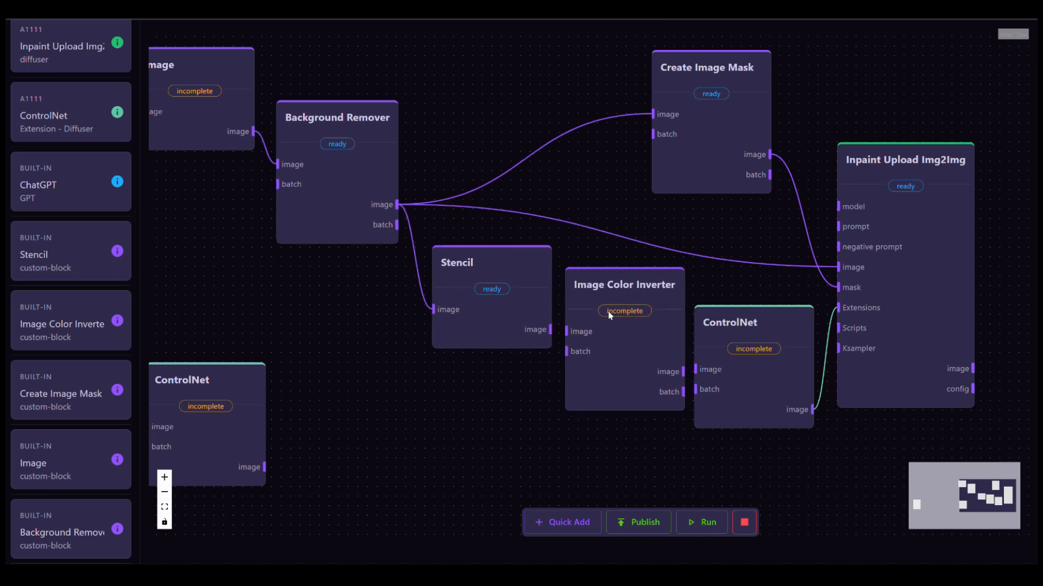
- Connect the Stencil's image output to the Image Color Inverter's image input and run the inverter
{"action": "left_click_drag", "start_coordinate": [551, 330], "coordinate": [567, 332]}
{"action": "left_click_drag", "start_coordinate": [638, 334], "coordinate": [635, 348]}
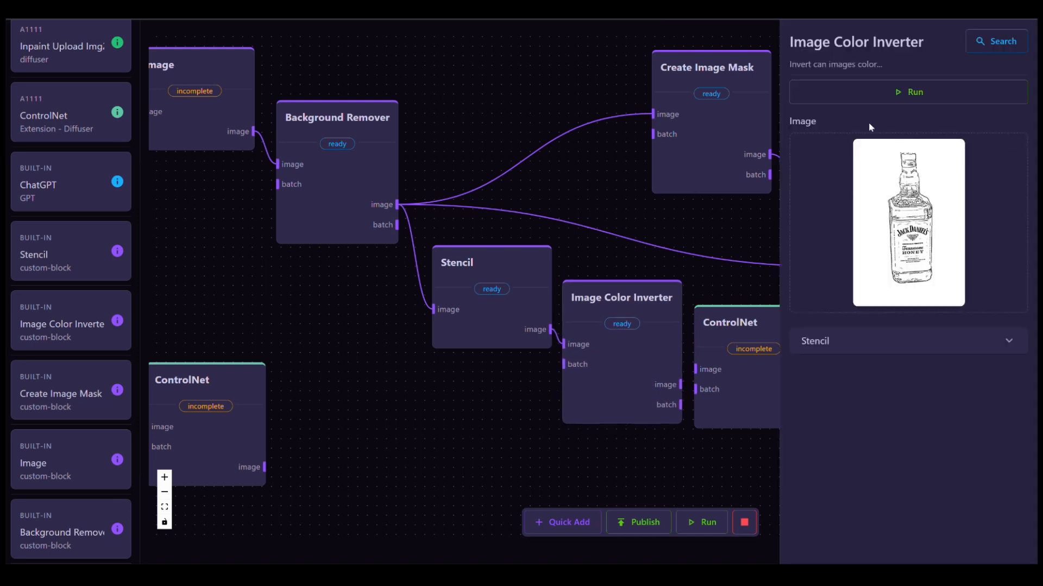
{"action": "left_click", "coordinate": [908, 92]}
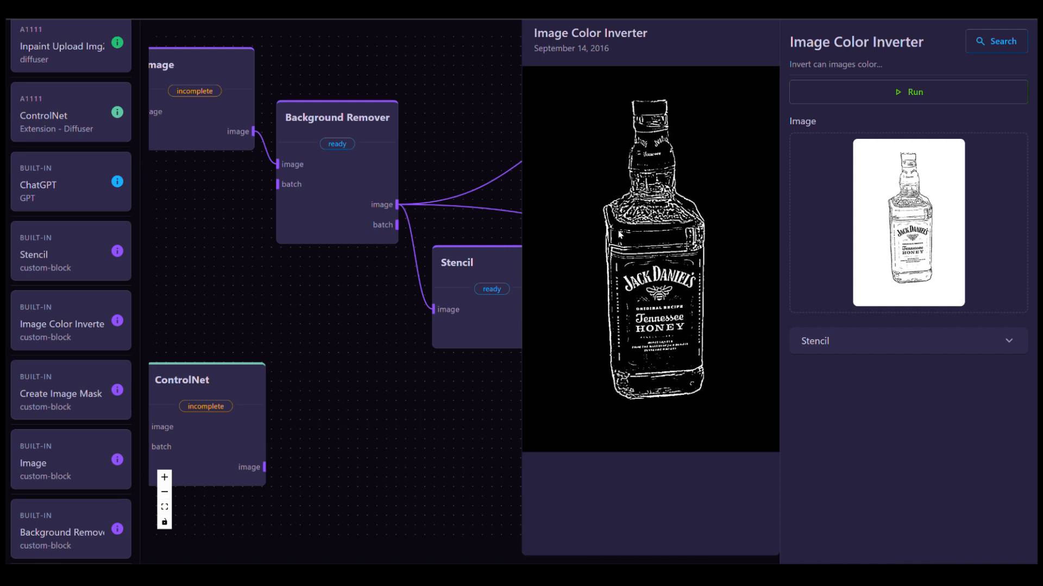
{"action": "left_click", "coordinate": [466, 418]}
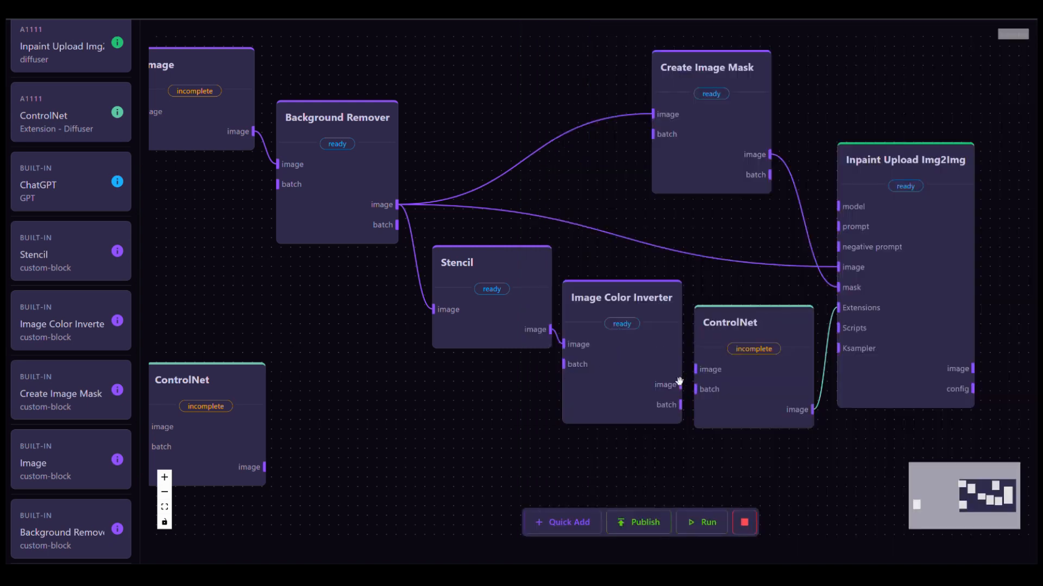
- Connect the inverter's image output to the adjacent ControlNet's image input and set that ControlNet's model to canny, leaving the preprocessor at none
{"action": "left_click_drag", "start_coordinate": [679, 386], "coordinate": [695, 370]}
{"action": "left_click", "coordinate": [757, 383]}
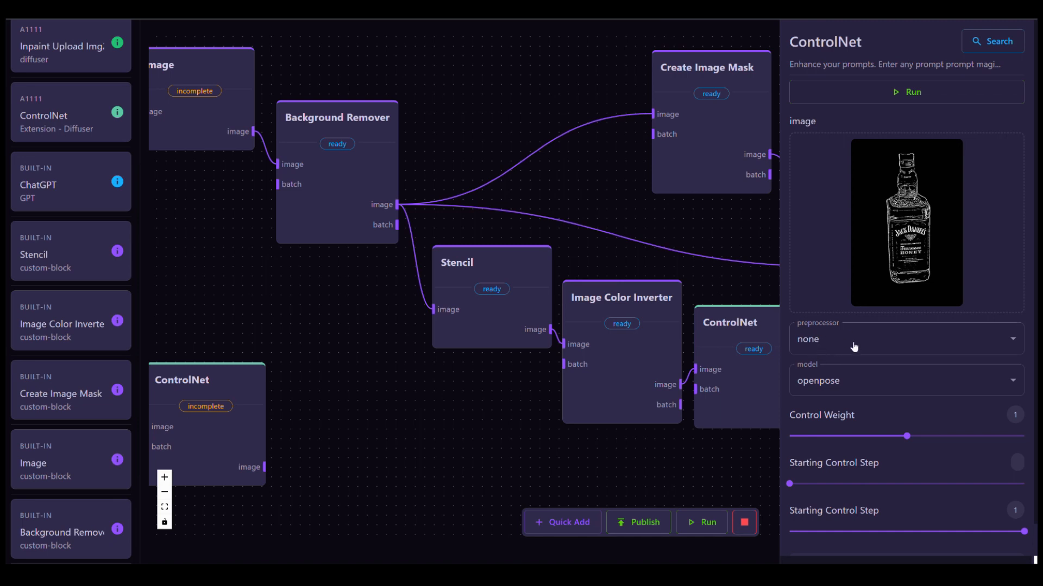
{"action": "left_click", "coordinate": [836, 392]}
{"action": "left_click", "coordinate": [840, 433]}
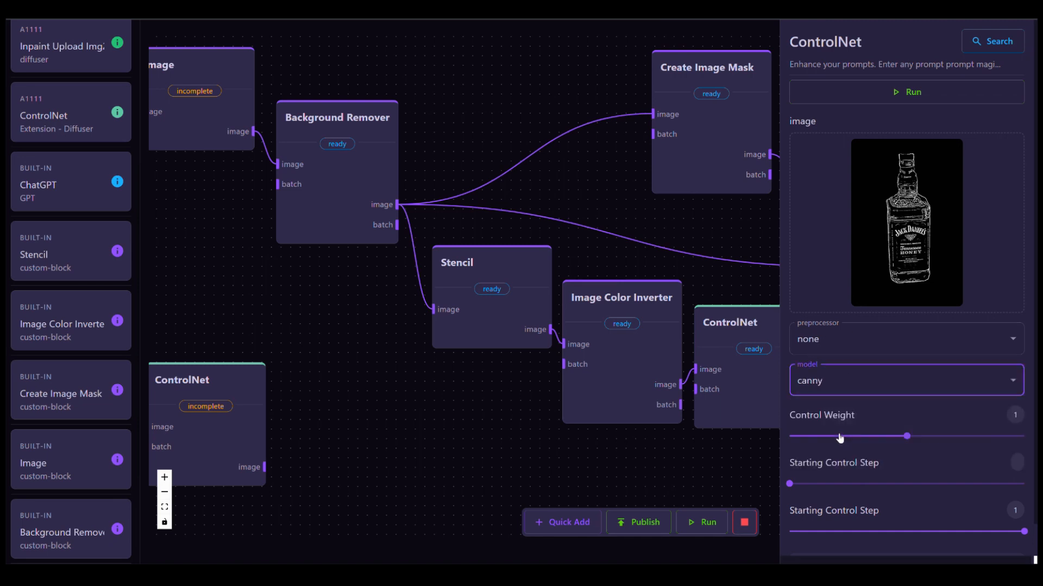
{"action": "left_click", "coordinate": [685, 225]}
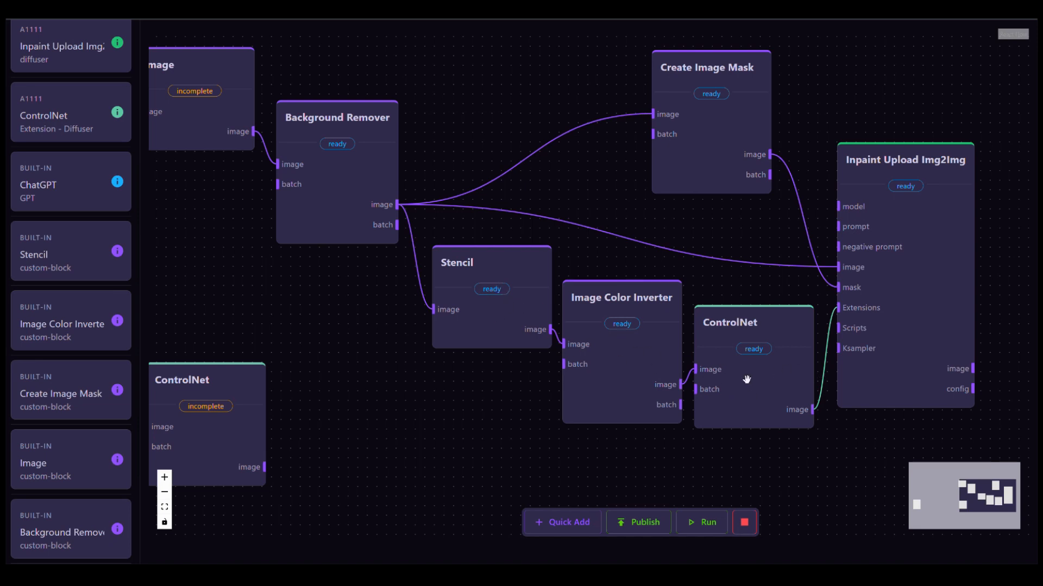
- Remove the comma after "beach" in the Inpaint node's prompt so it reads "whiskey bottle on a beach shadow, blended lighting, blue water"
{"action": "left_click", "coordinate": [918, 226]}
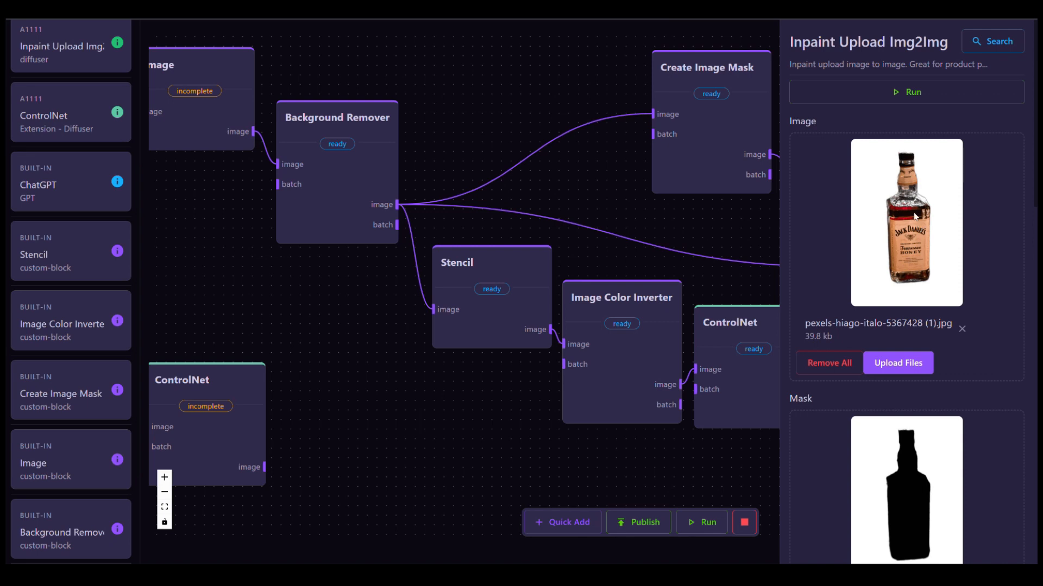
{"action": "scroll", "coordinate": [916, 217], "scroll_direction": "down", "scroll_amount": 10}
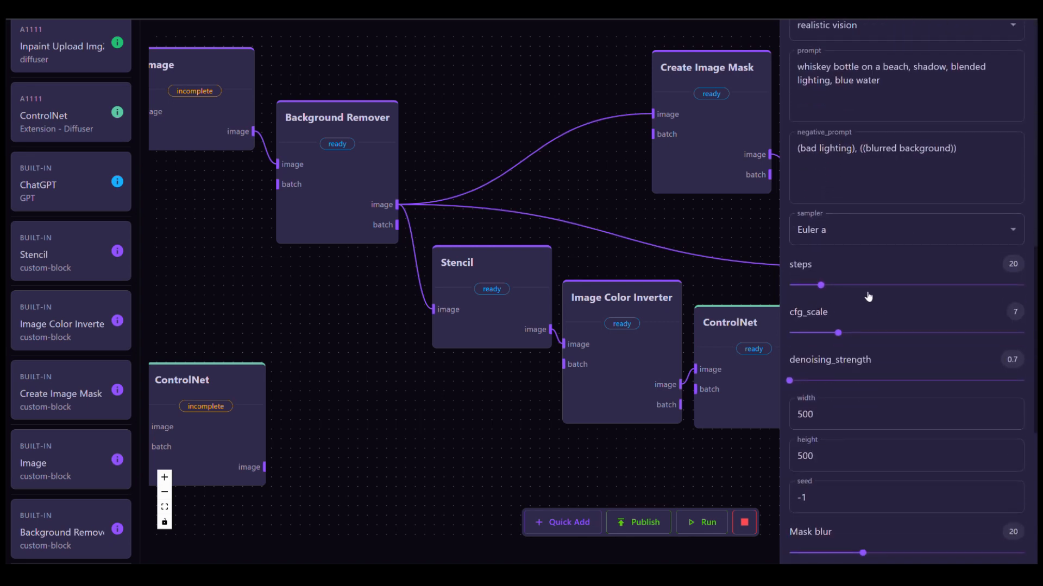
{"action": "left_click", "coordinate": [911, 67]}
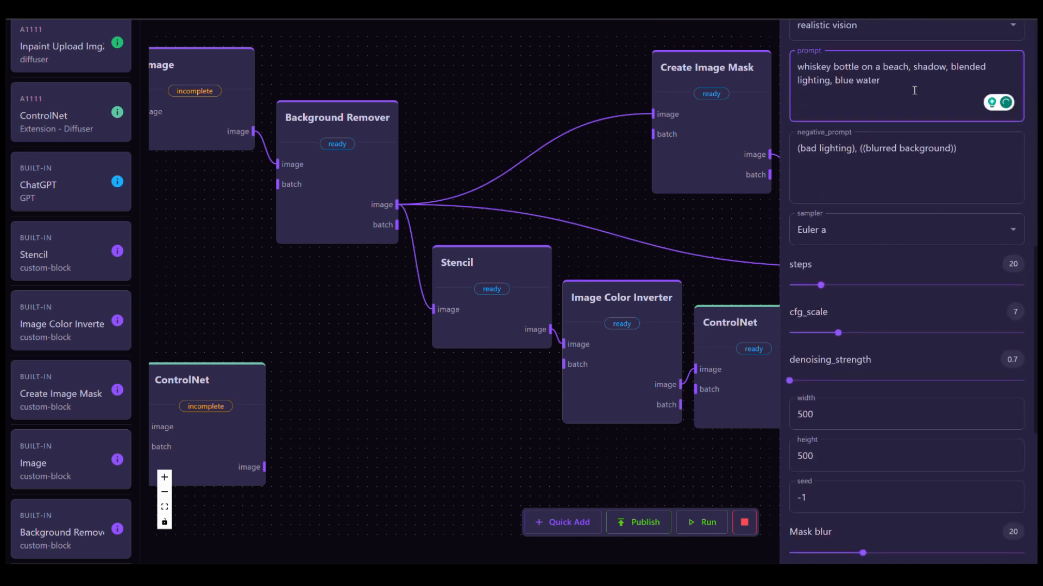
{"action": "key", "text": "BackSpace"}
{"action": "scroll", "coordinate": [913, 90], "scroll_direction": "up", "scroll_amount": 3}
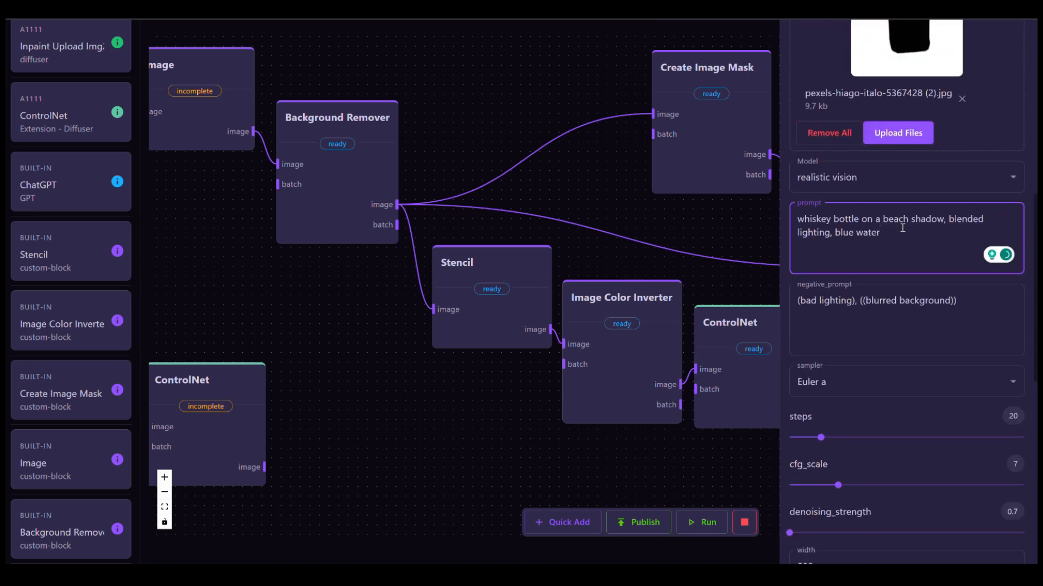
{"action": "scroll", "coordinate": [861, 193], "scroll_direction": "down", "scroll_amount": 1}
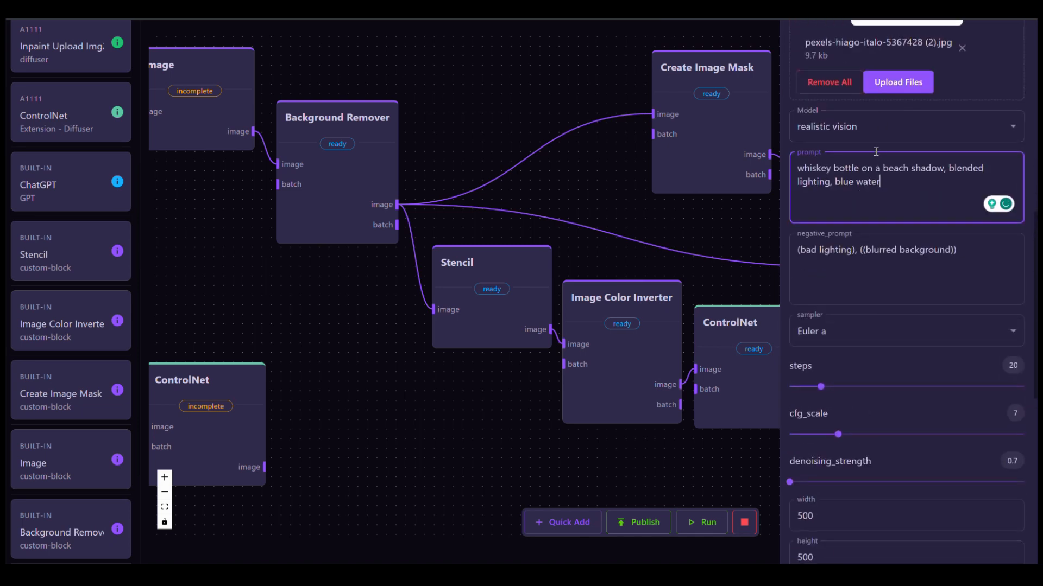
- Set the Inpaint node's sampler to DPM++ 2M Karras and its steps to 94
{"action": "scroll", "coordinate": [875, 346], "scroll_direction": "down", "scroll_amount": 1}
{"action": "left_click", "coordinate": [866, 283]}
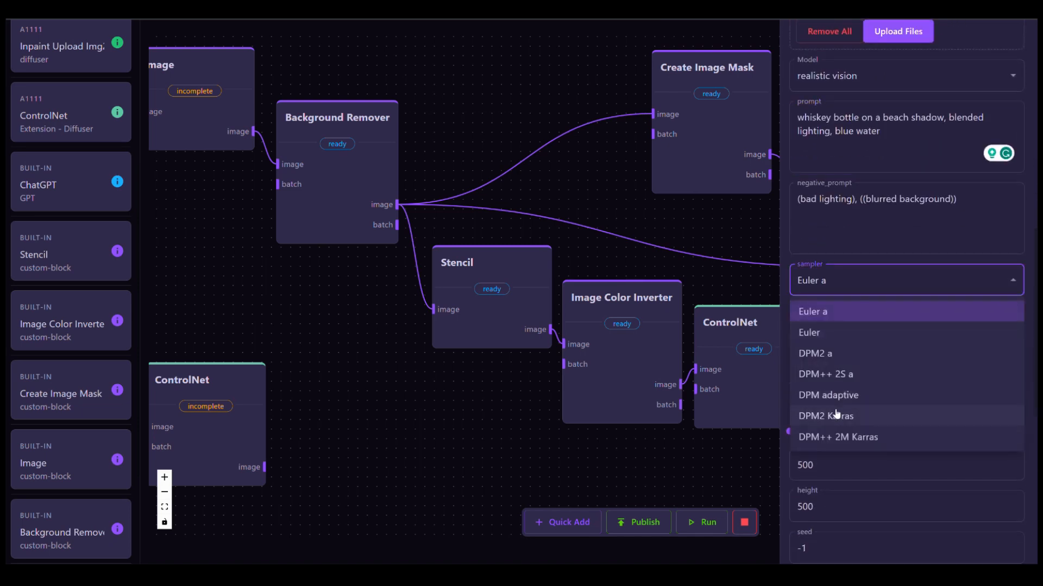
{"action": "left_click", "coordinate": [839, 438]}
{"action": "scroll", "coordinate": [849, 223], "scroll_direction": "down", "scroll_amount": 4}
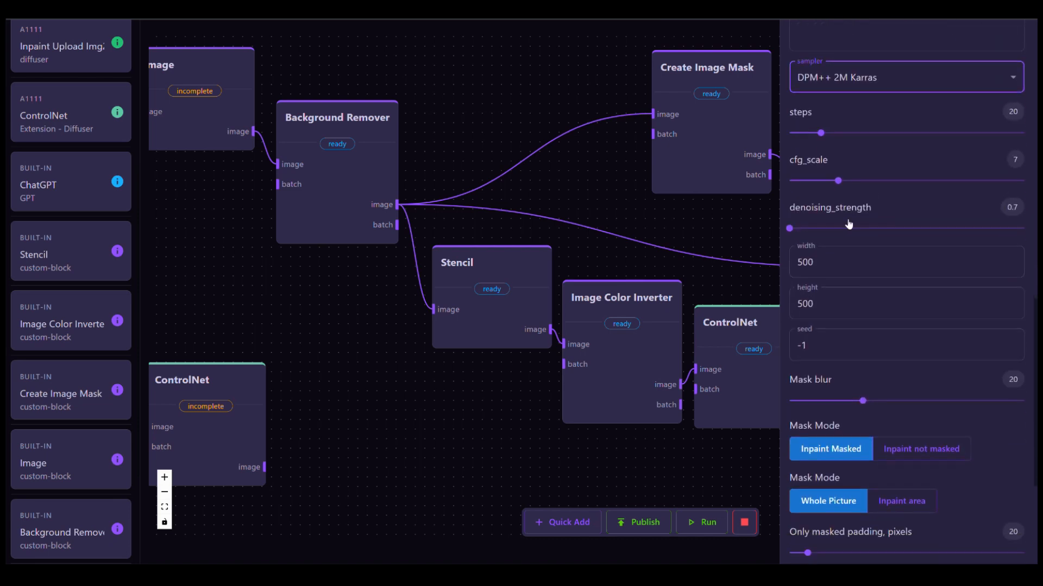
{"action": "left_click_drag", "start_coordinate": [824, 136], "coordinate": [938, 145]}
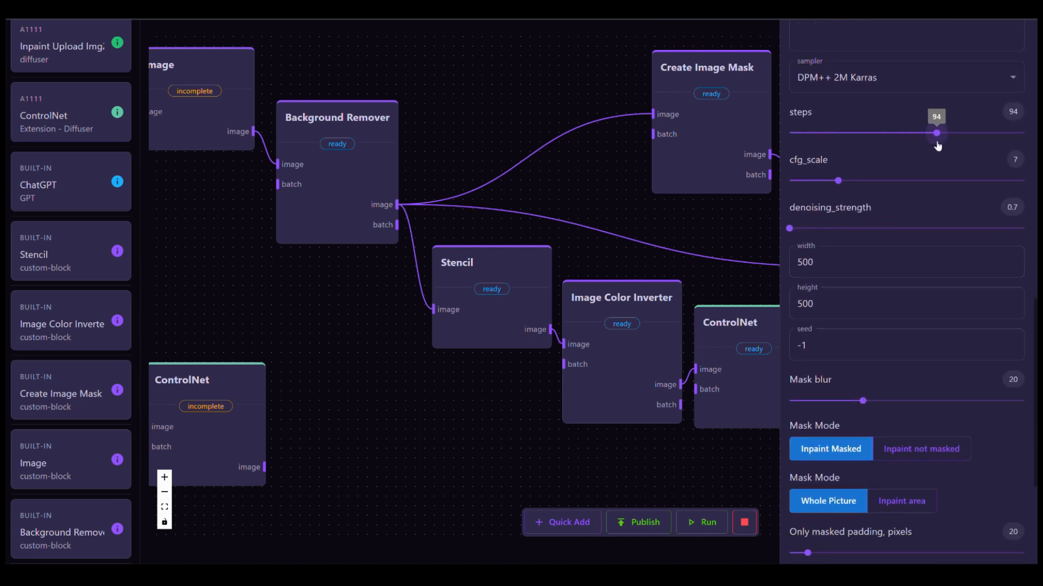
- Review the Inpaint node's images, prompts, mask blur, mask modes, resize mode, masked content and linked inputs
{"action": "scroll", "coordinate": [896, 145], "scroll_direction": "down", "scroll_amount": 1}
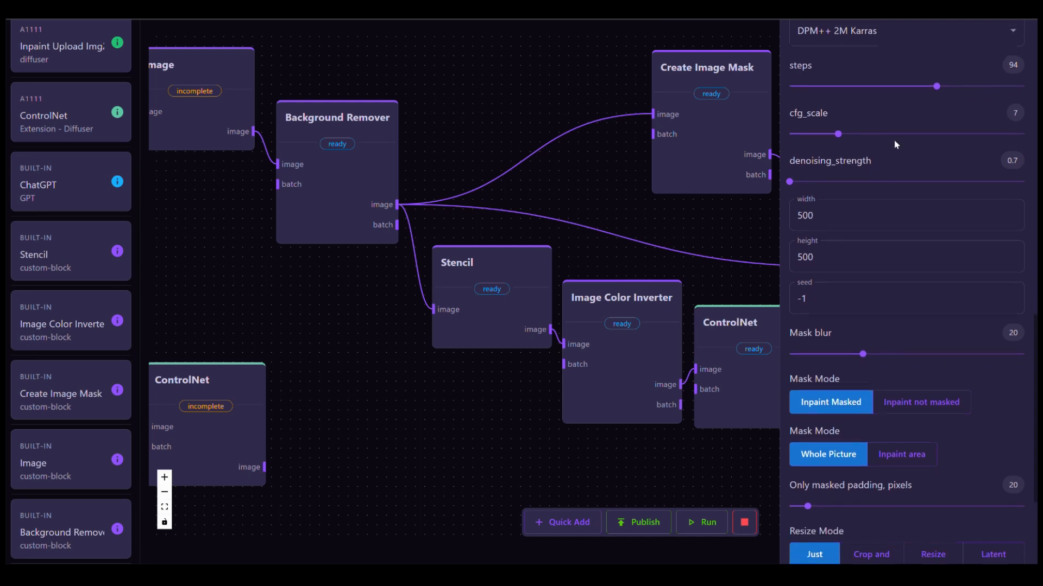
{"action": "scroll", "coordinate": [879, 171], "scroll_direction": "down", "scroll_amount": 1}
{"action": "scroll", "coordinate": [880, 174], "scroll_direction": "down", "scroll_amount": 2}
{"action": "scroll", "coordinate": [830, 400], "scroll_direction": "up", "scroll_amount": 11}
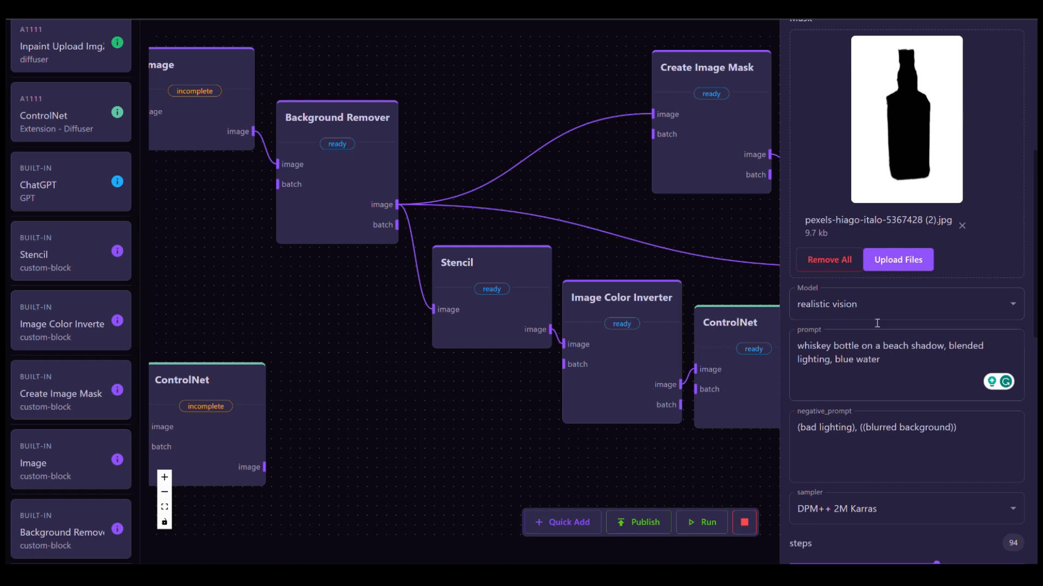
{"action": "scroll", "coordinate": [906, 305], "scroll_direction": "down", "scroll_amount": 3}
{"action": "scroll", "coordinate": [906, 305], "scroll_direction": "up", "scroll_amount": 10}
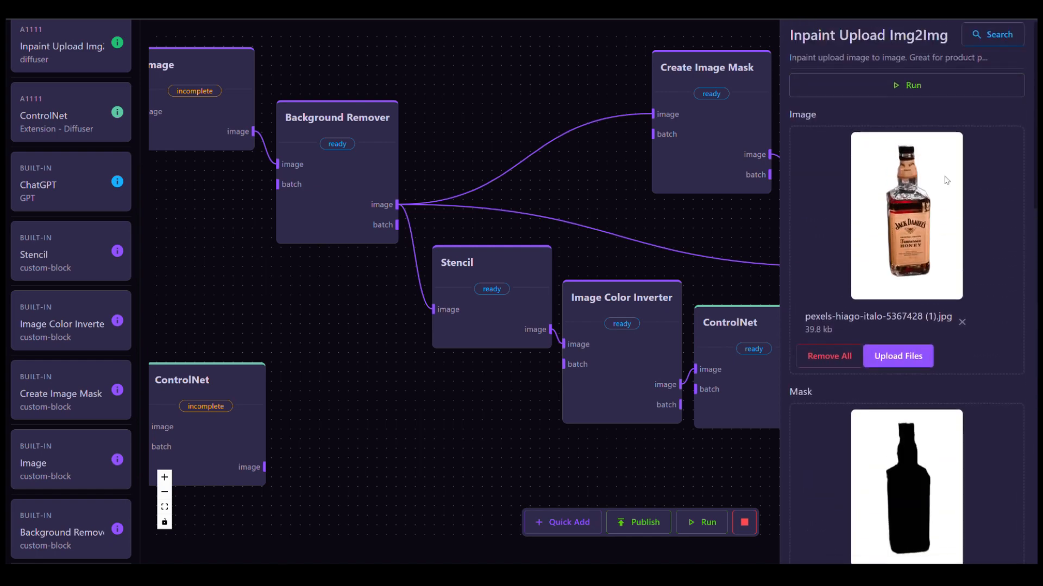
{"action": "scroll", "coordinate": [910, 247], "scroll_direction": "down", "scroll_amount": 10}
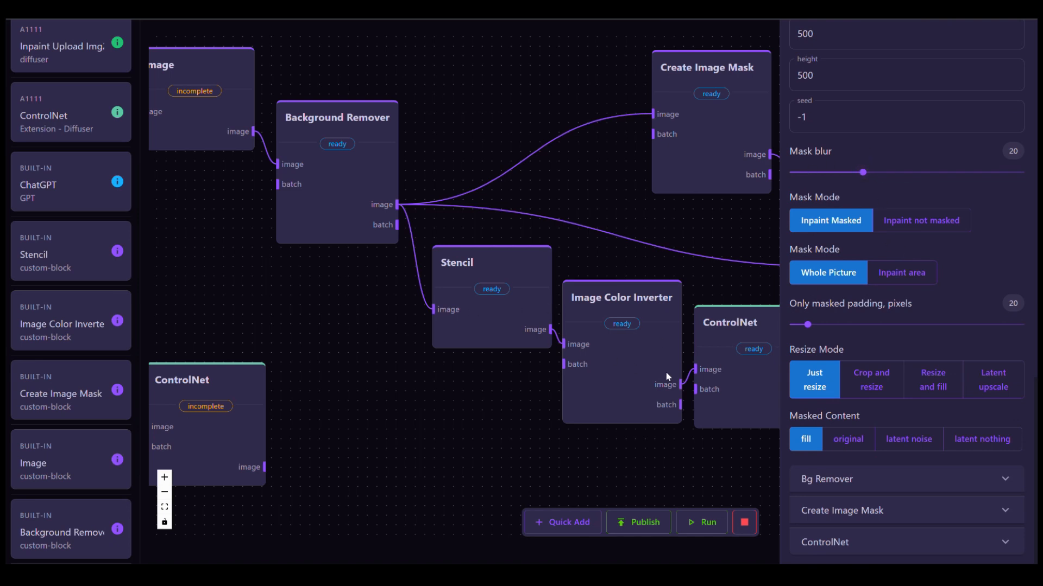
- Run the Inpaint node with the beach prompt to generate the whiskey bottle scene
{"action": "left_click_drag", "start_coordinate": [863, 173], "coordinate": [784, 185]}
{"action": "left_click_drag", "start_coordinate": [808, 324], "coordinate": [789, 325]}
{"action": "scroll", "coordinate": [931, 396], "scroll_direction": "up", "scroll_amount": 6}
{"action": "scroll", "coordinate": [934, 400], "scroll_direction": "up", "scroll_amount": 10}
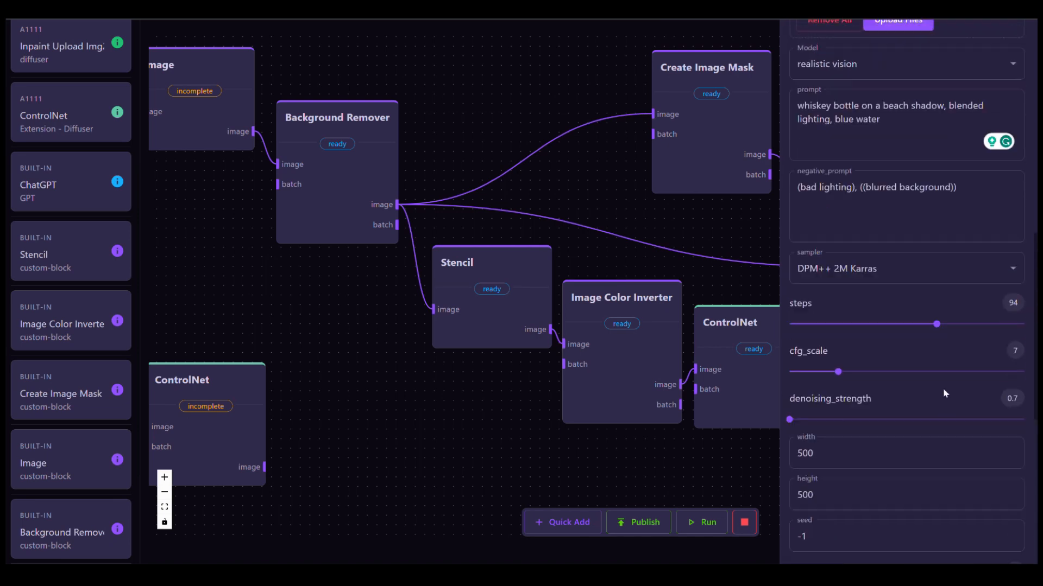
{"action": "left_click", "coordinate": [919, 95]}
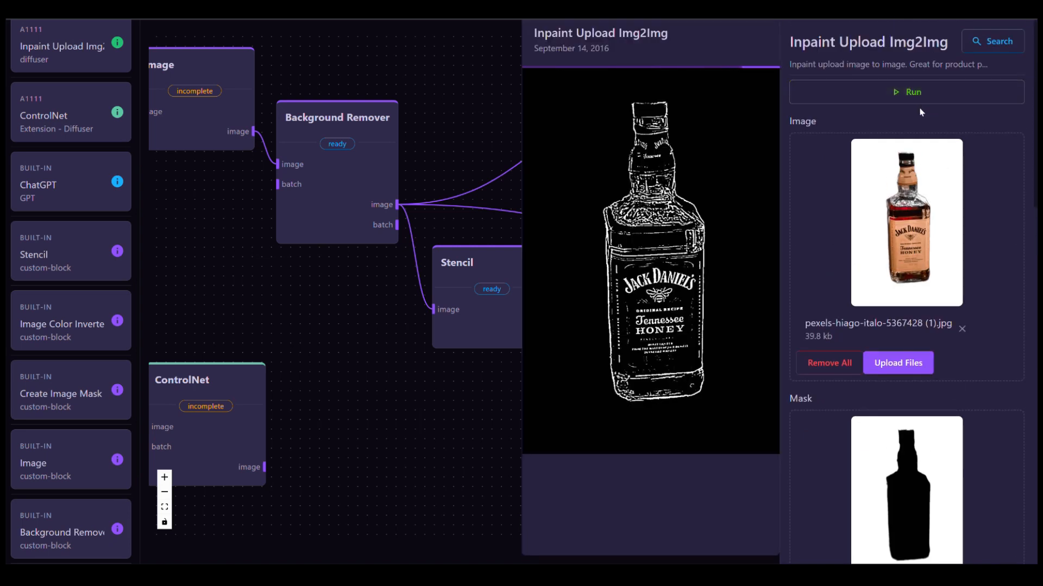
{"action": "scroll", "coordinate": [904, 177], "scroll_direction": "down", "scroll_amount": 5}
{"action": "scroll", "coordinate": [901, 175], "scroll_direction": "down", "scroll_amount": 3}
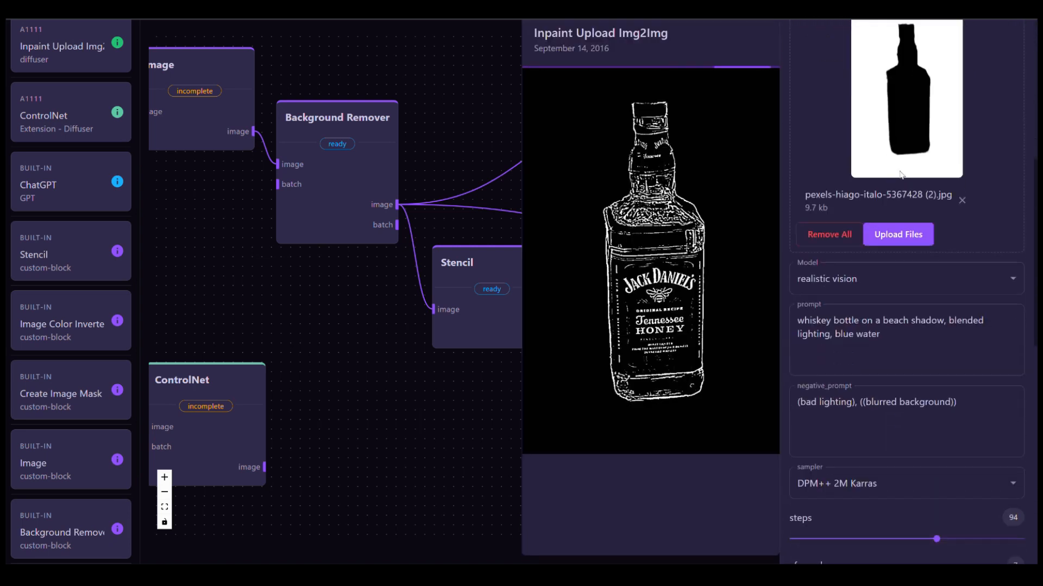
{"action": "left_click", "coordinate": [883, 346]}
{"action": "scroll", "coordinate": [883, 346], "scroll_direction": "up", "scroll_amount": 8}
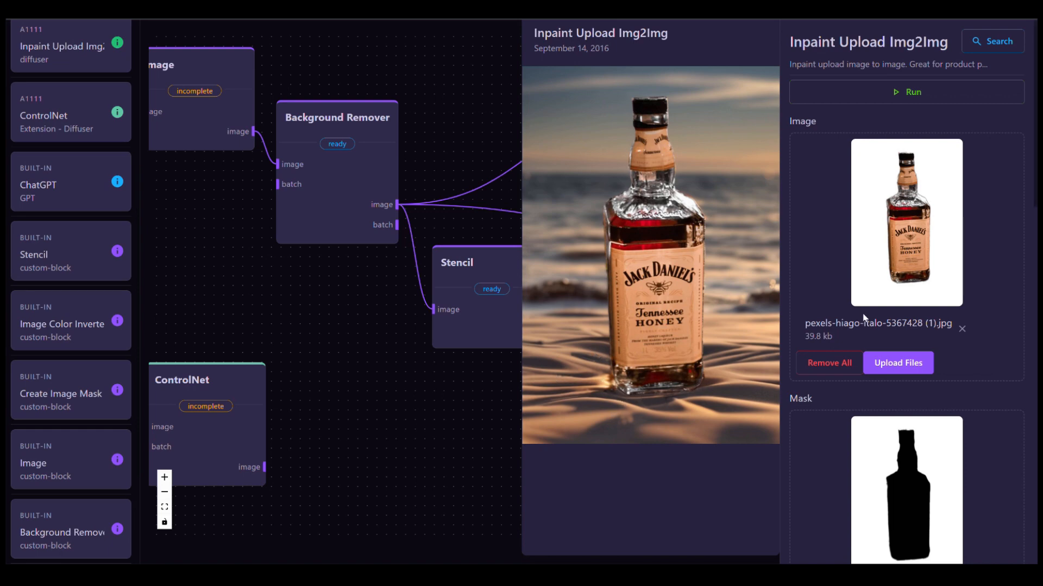
- Replace the Inpaint node's prompt with "whiskey bottle on a rock on top of a mountain" and run the node
{"action": "scroll", "coordinate": [867, 322], "scroll_direction": "down", "scroll_amount": 8}
{"action": "triple_click", "coordinate": [844, 279]}
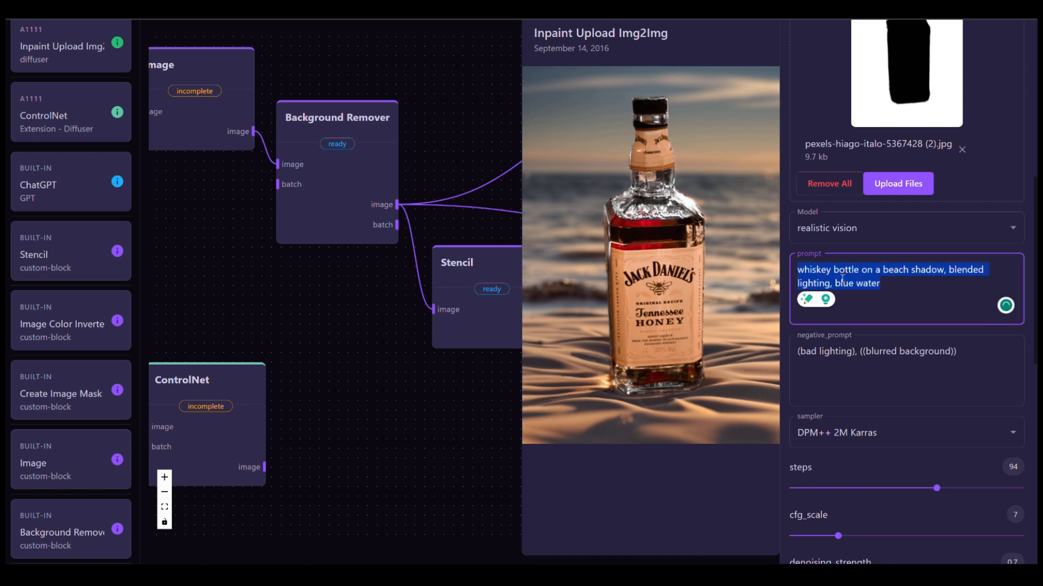
{"action": "type", "text": "whiskey bo"}
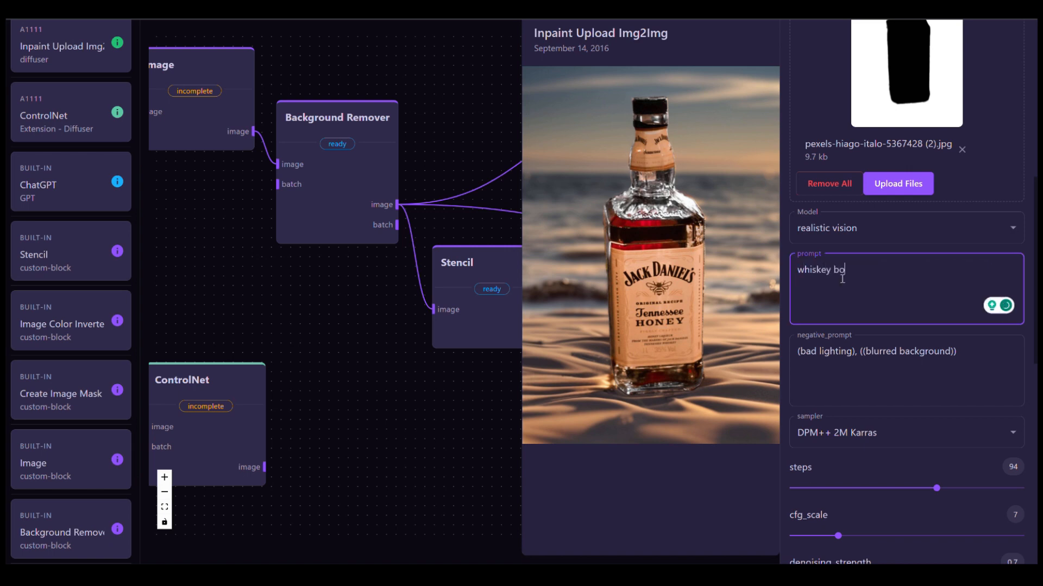
{"action": "type", "text": "ttle on a rock on top of a mountain"}
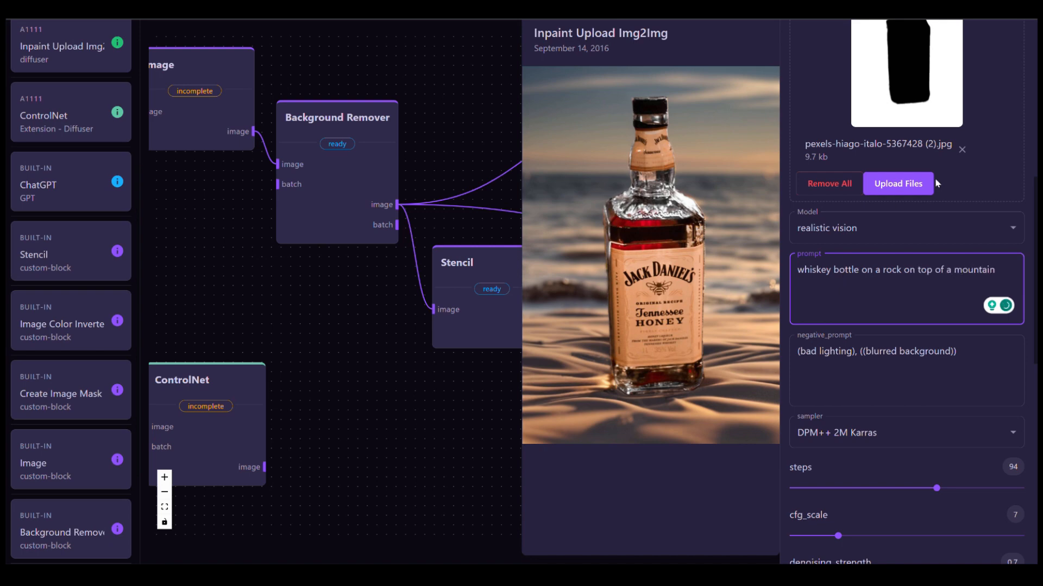
{"action": "scroll", "coordinate": [934, 178], "scroll_direction": "up", "scroll_amount": 5}
{"action": "left_click", "coordinate": [926, 93]}
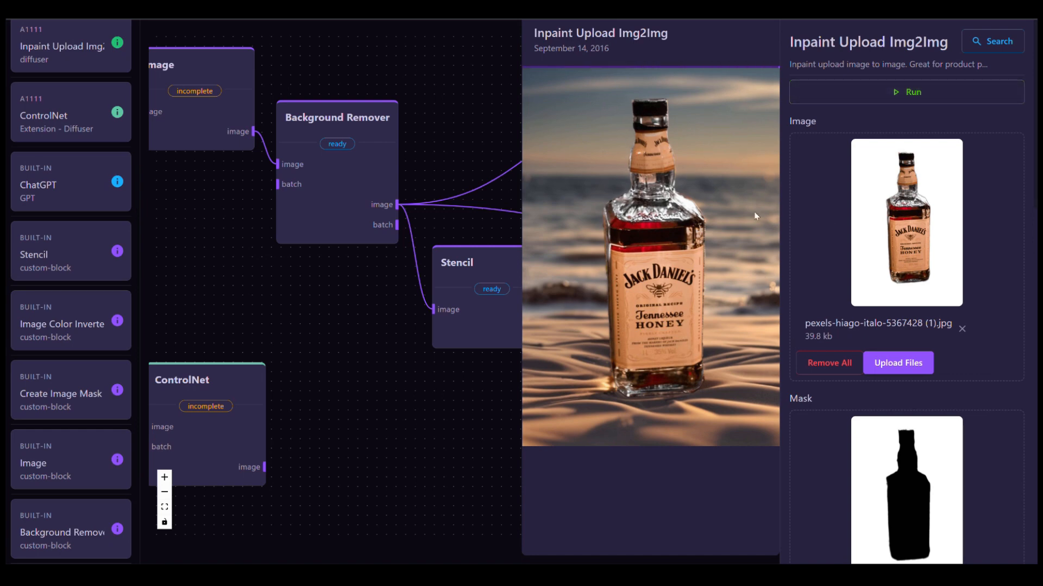
{"action": "scroll", "coordinate": [880, 201], "scroll_direction": "down", "scroll_amount": 5}
{"action": "scroll", "coordinate": [880, 201], "scroll_direction": "up", "scroll_amount": 5}
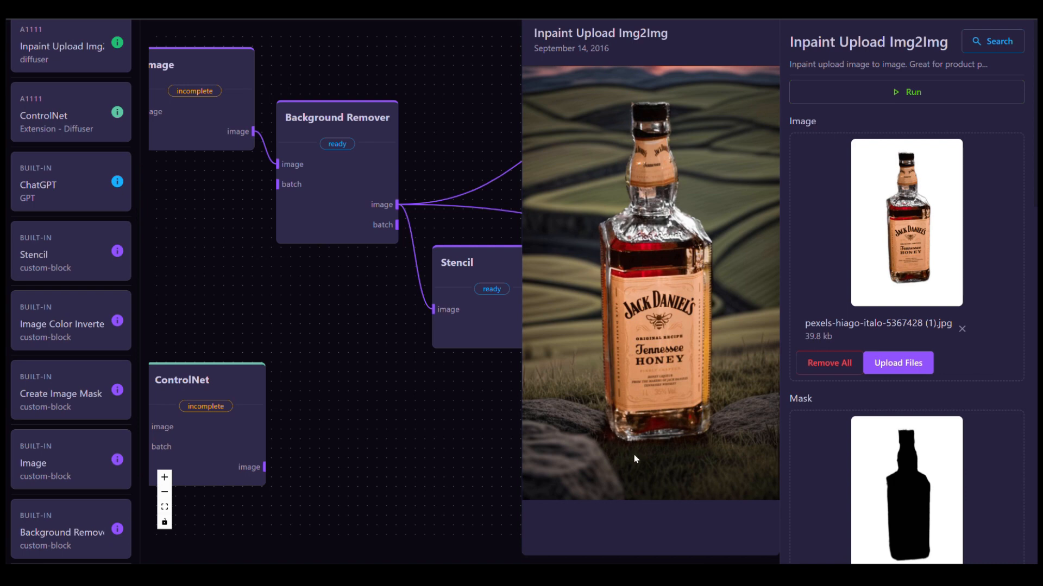
- Replace the Inpaint node's prompt with "holding a whiskey botlle with a ocean in the background" and run the node
{"action": "scroll", "coordinate": [853, 320], "scroll_direction": "down", "scroll_amount": 8}
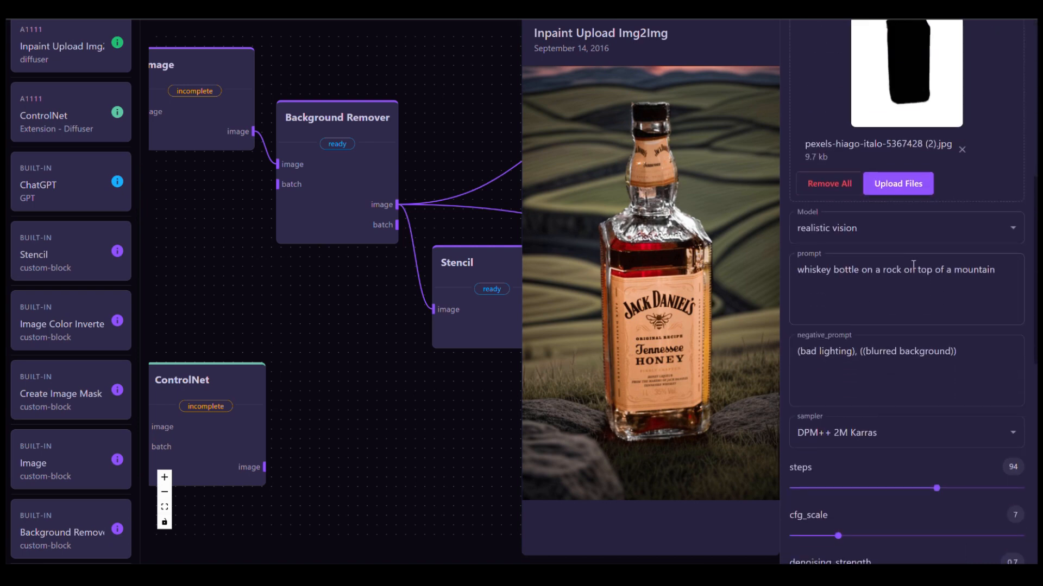
{"action": "triple_click", "coordinate": [913, 265]}
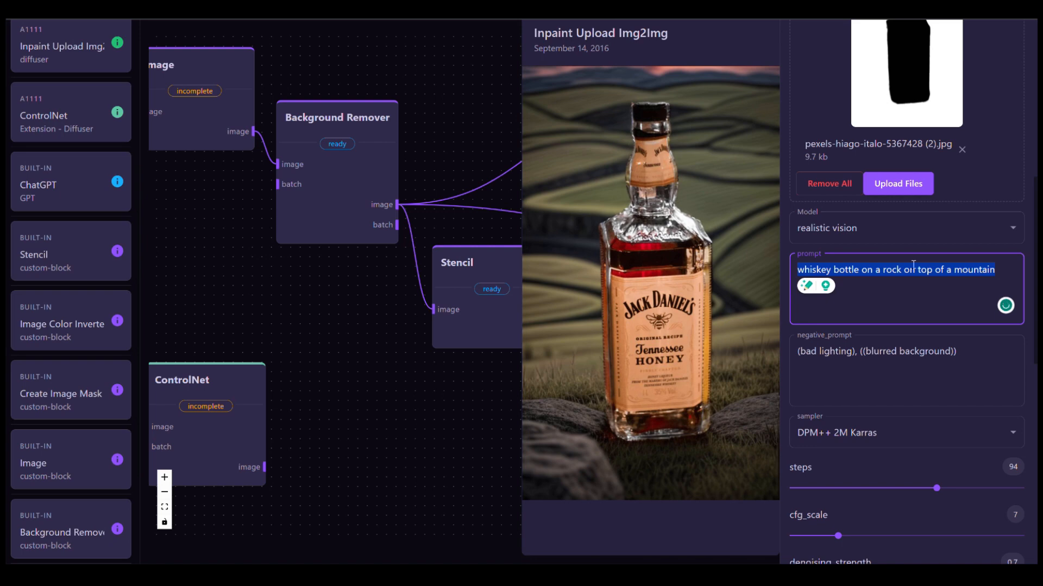
{"action": "type", "text": "holdi"}
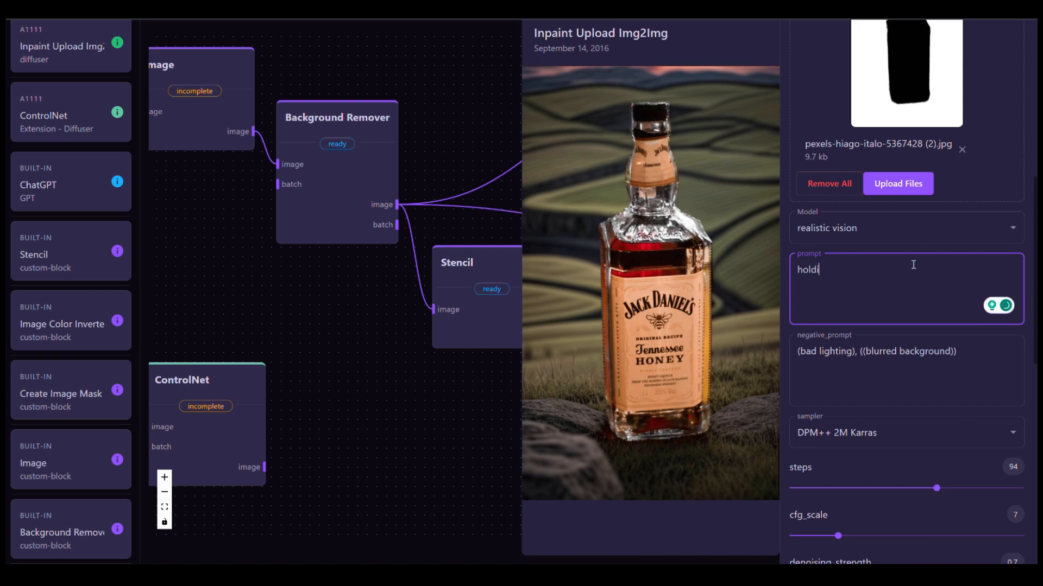
{"action": "type", "text": "ng a whiskey bopt"}
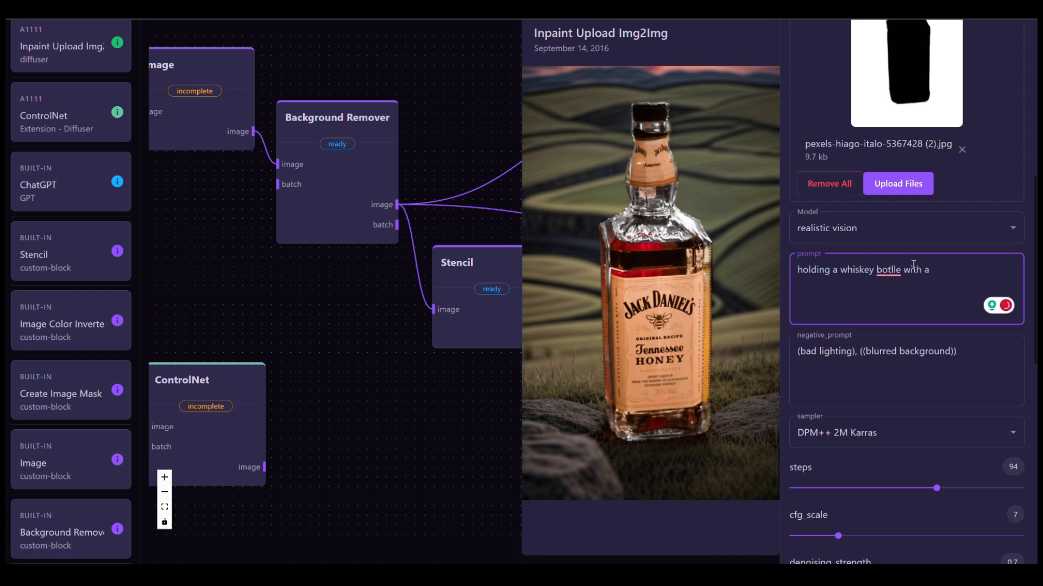
{"action": "type", "text": "cean in the background"}
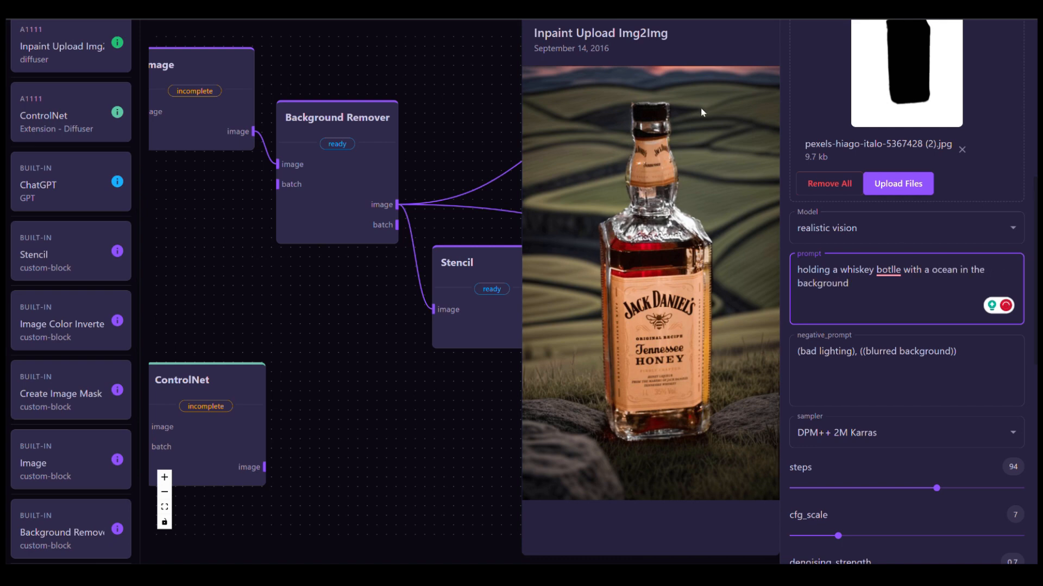
{"action": "scroll", "coordinate": [885, 255], "scroll_direction": "up", "scroll_amount": 8}
{"action": "left_click", "coordinate": [913, 42]}
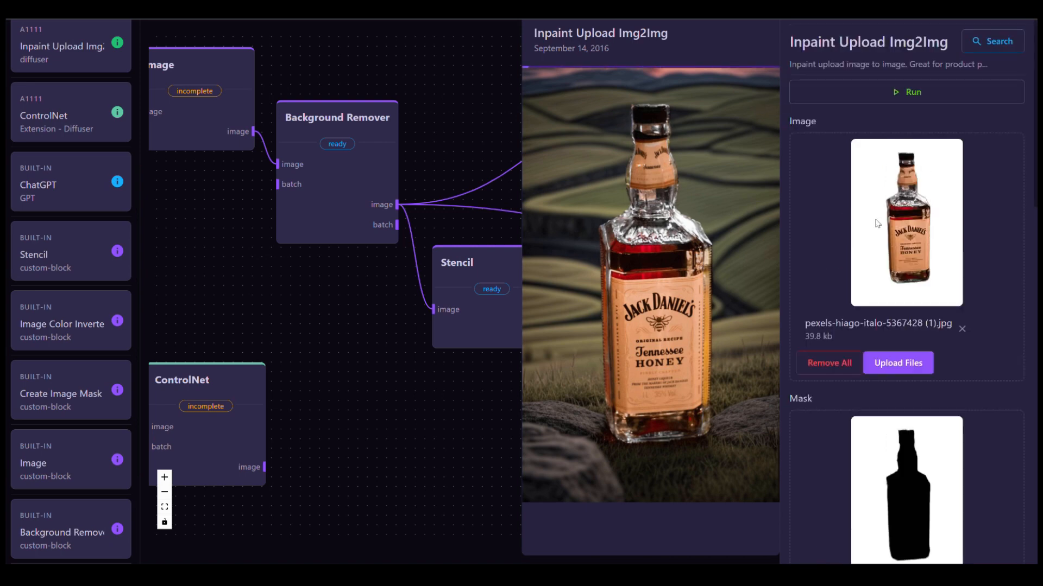
{"action": "scroll", "coordinate": [926, 325], "scroll_direction": "down", "scroll_amount": 8}
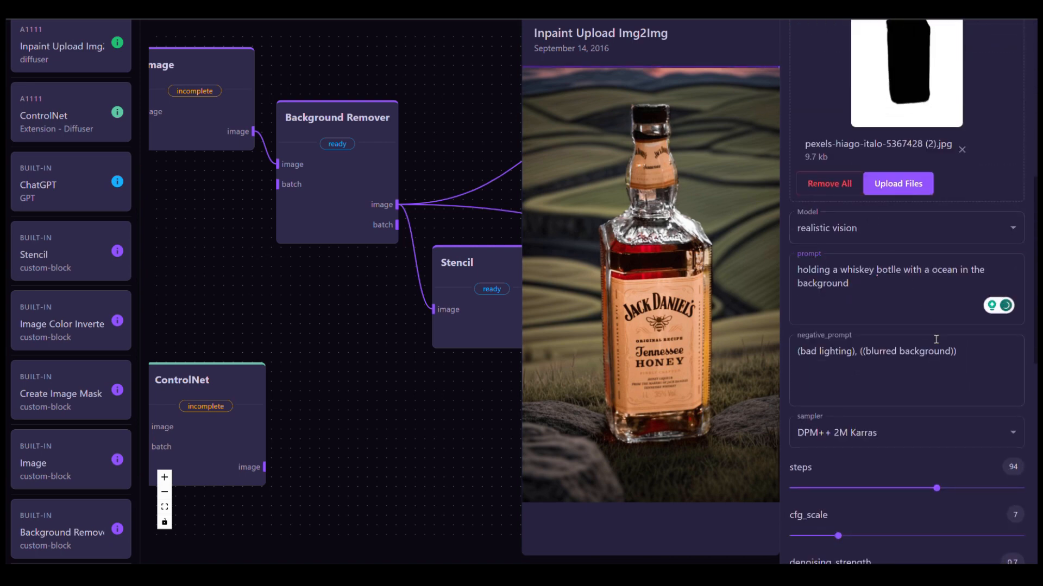
{"action": "scroll", "coordinate": [865, 325], "scroll_direction": "up", "scroll_amount": 10}
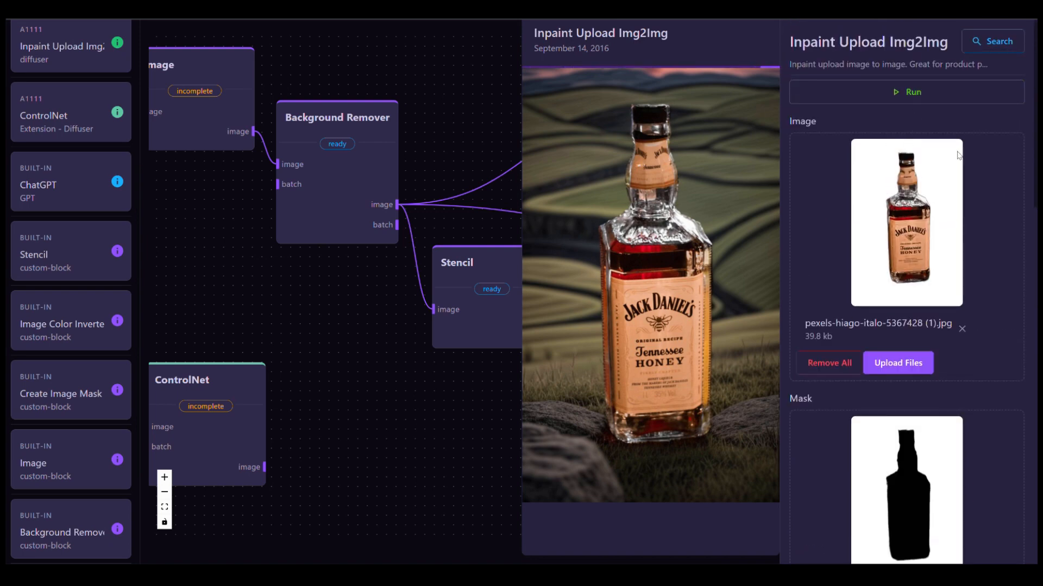
{"action": "scroll", "coordinate": [864, 251], "scroll_direction": "down", "scroll_amount": 3}
{"action": "scroll", "coordinate": [863, 250], "scroll_direction": "up", "scroll_amount": 4}
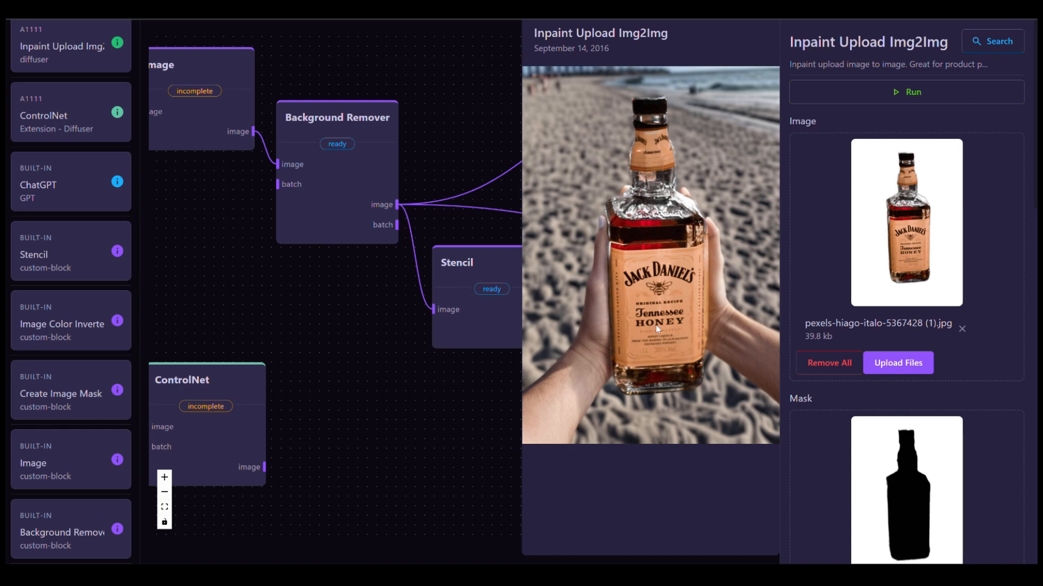
- Expand the Bg Remover section in the Inpaint node's settings and check its source image
{"action": "scroll", "coordinate": [844, 352], "scroll_direction": "down", "scroll_amount": 10}
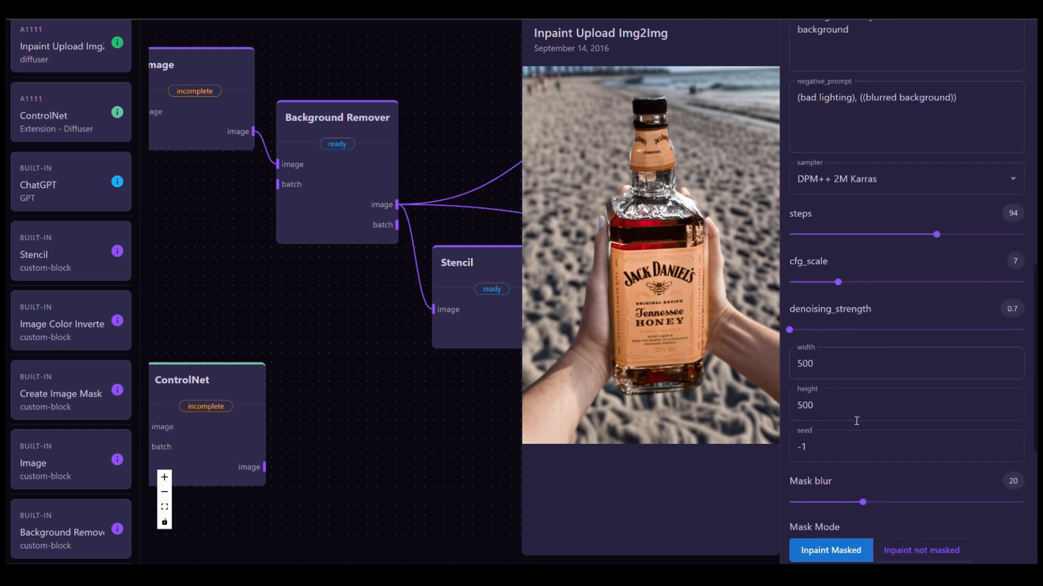
{"action": "left_click", "coordinate": [882, 482]}
{"action": "scroll", "coordinate": [906, 337], "scroll_direction": "down", "scroll_amount": 4}
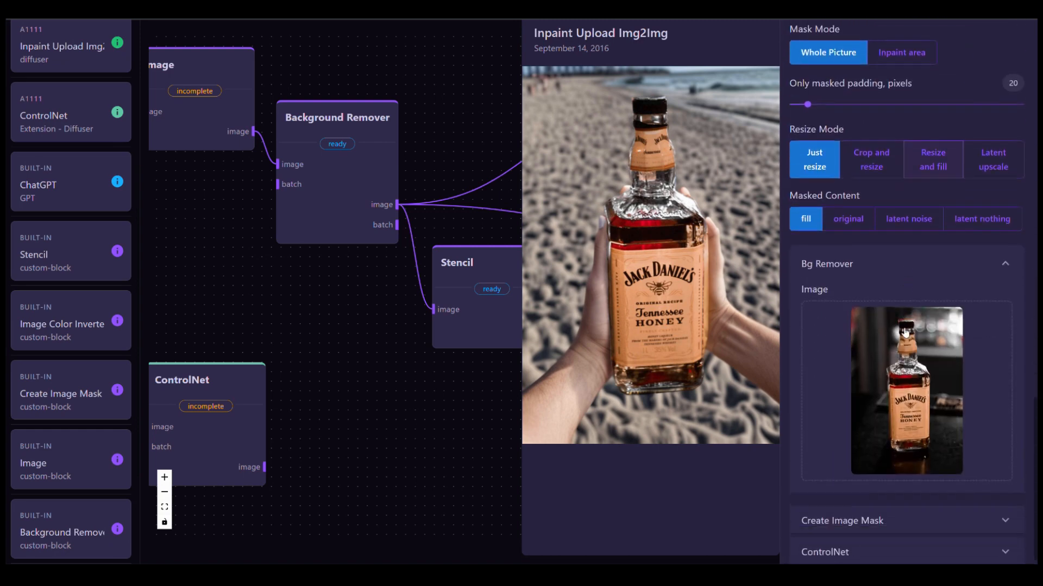
{"action": "scroll", "coordinate": [915, 382], "scroll_direction": "up", "scroll_amount": 8}
{"action": "scroll", "coordinate": [915, 383], "scroll_direction": "up", "scroll_amount": 15}
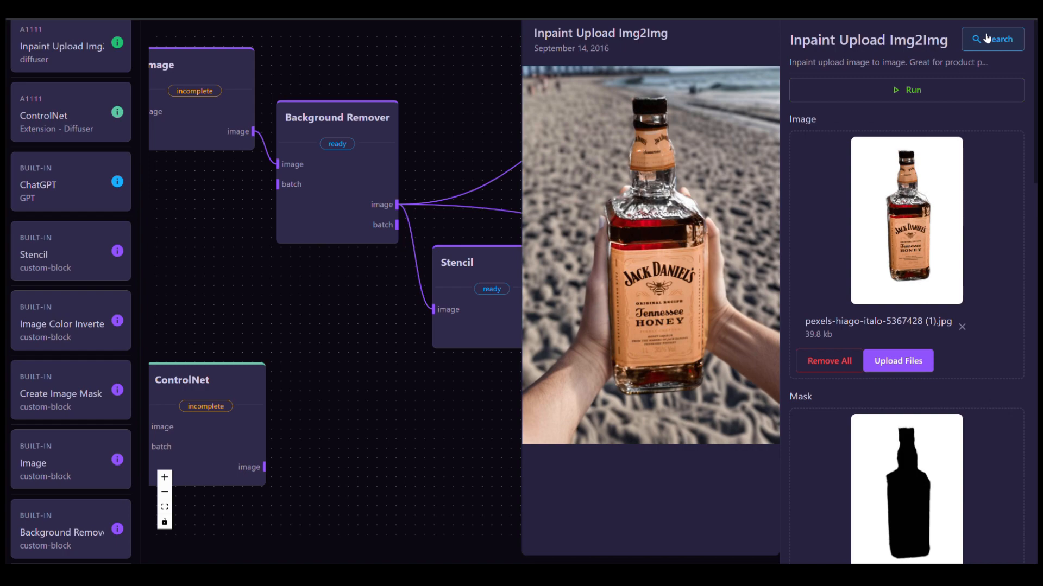
- Browse the example product images in the Inpaint node's search gallery, then close the gallery without applying one
{"action": "left_click", "coordinate": [987, 38]}
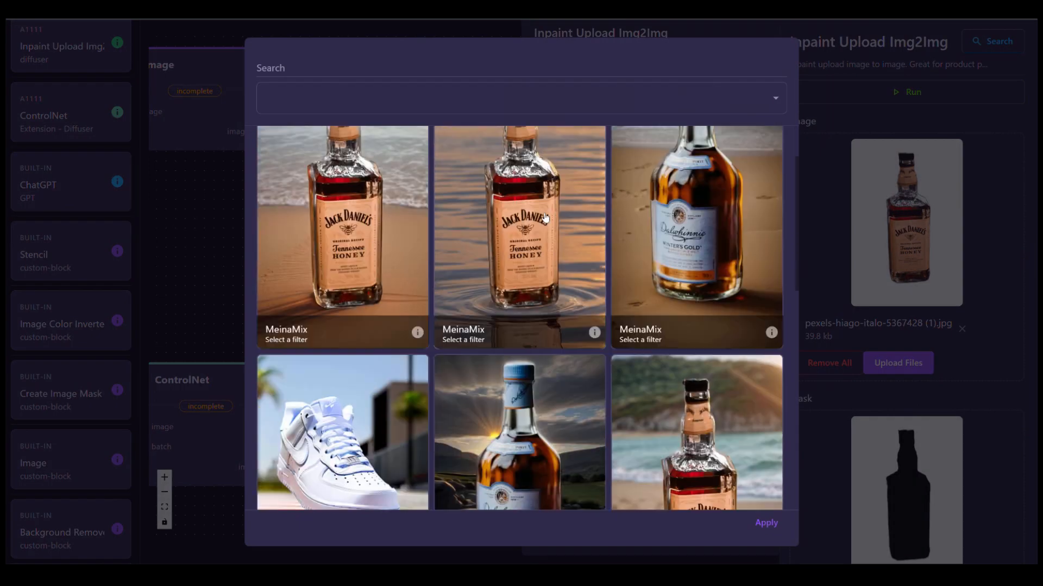
{"action": "scroll", "coordinate": [424, 237], "scroll_direction": "down", "scroll_amount": 4}
{"action": "scroll", "coordinate": [424, 238], "scroll_direction": "up", "scroll_amount": 2}
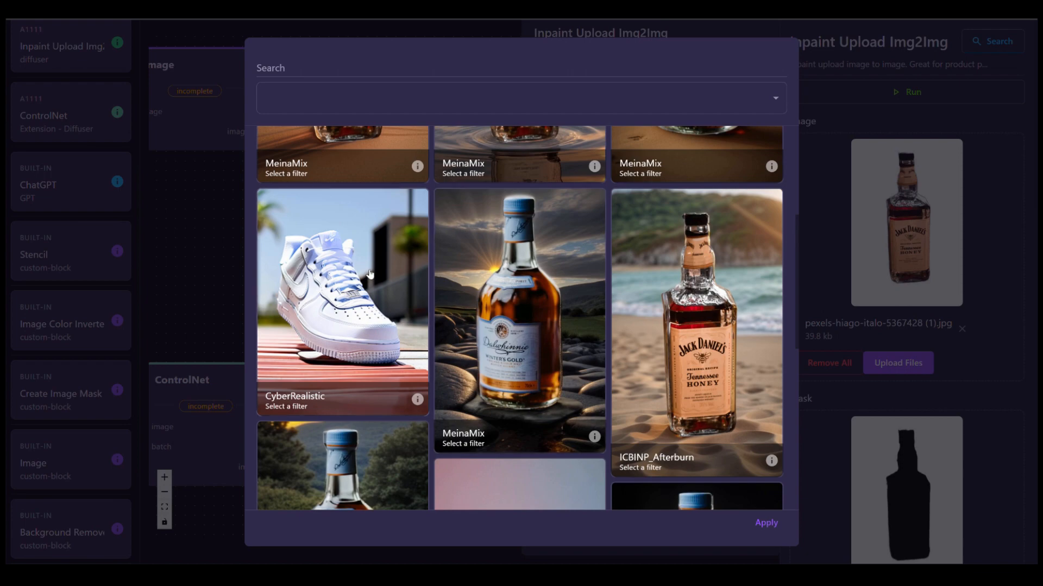
{"action": "scroll", "coordinate": [363, 281], "scroll_direction": "down", "scroll_amount": 4}
{"action": "scroll", "coordinate": [510, 402], "scroll_direction": "down", "scroll_amount": 2}
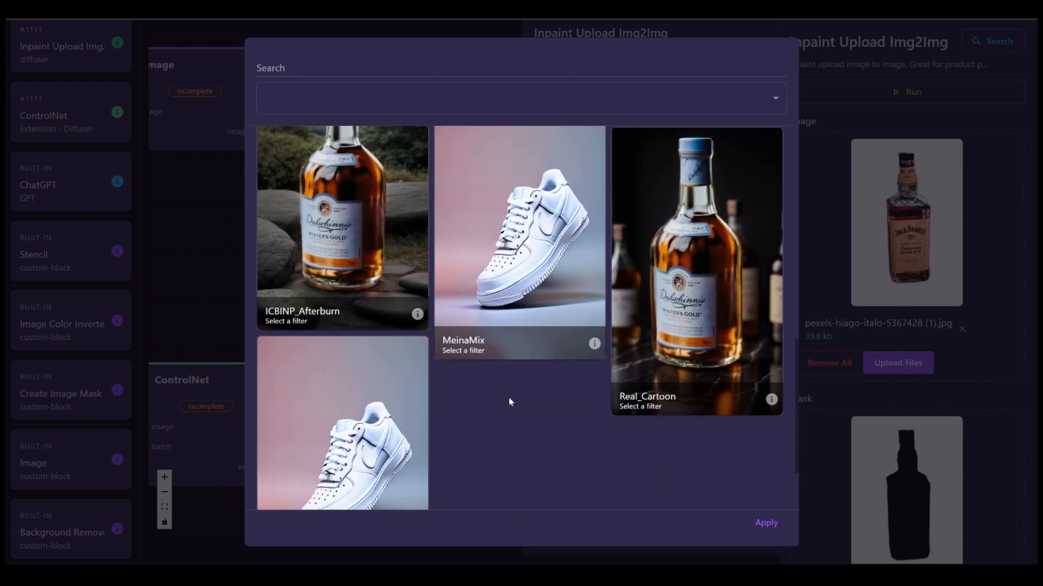
{"action": "scroll", "coordinate": [511, 402], "scroll_direction": "up", "scroll_amount": 1}
{"action": "scroll", "coordinate": [511, 402], "scroll_direction": "up", "scroll_amount": 5}
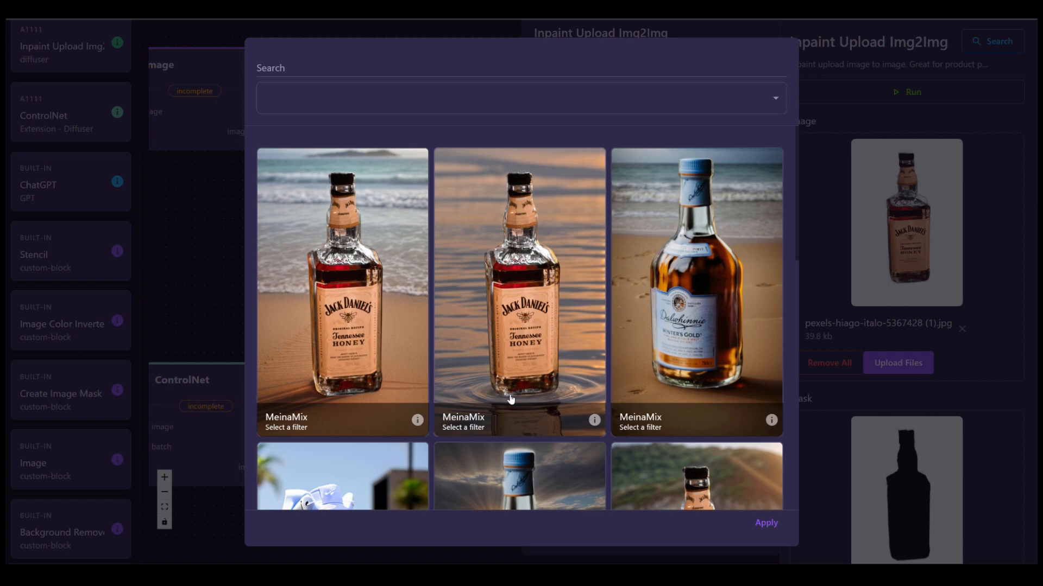
{"action": "left_click", "coordinate": [865, 206]}
{"action": "scroll", "coordinate": [865, 206], "scroll_direction": "down", "scroll_amount": 7}
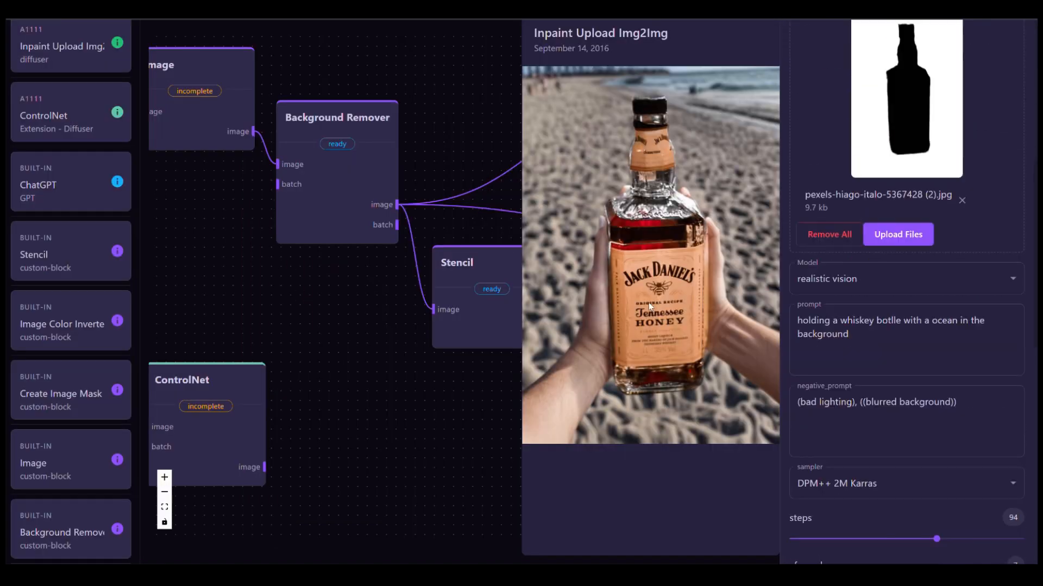
{"action": "scroll", "coordinate": [878, 179], "scroll_direction": "up", "scroll_amount": 7}
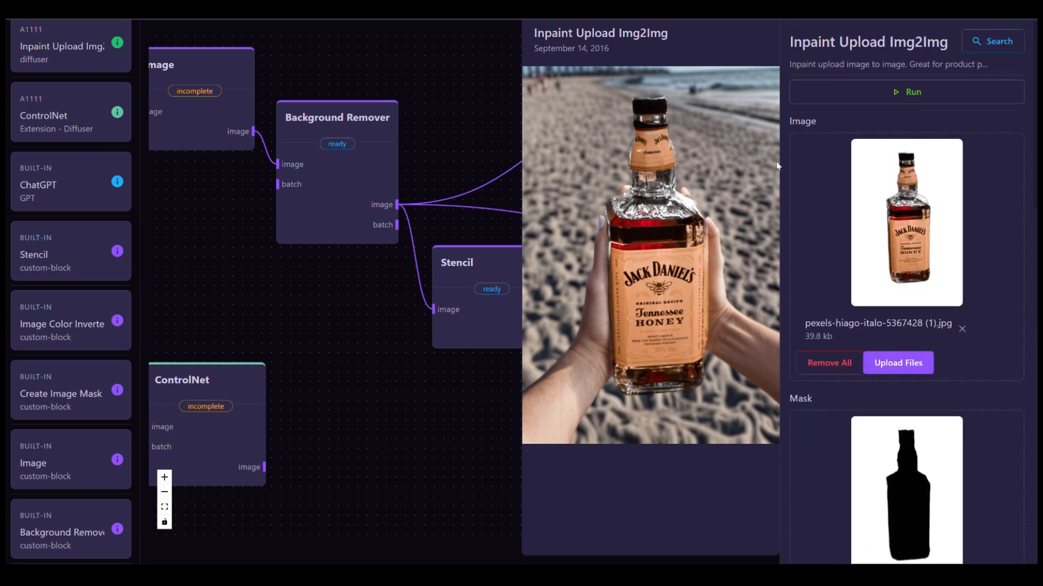
{"action": "scroll", "coordinate": [864, 228], "scroll_direction": "down", "scroll_amount": 7}
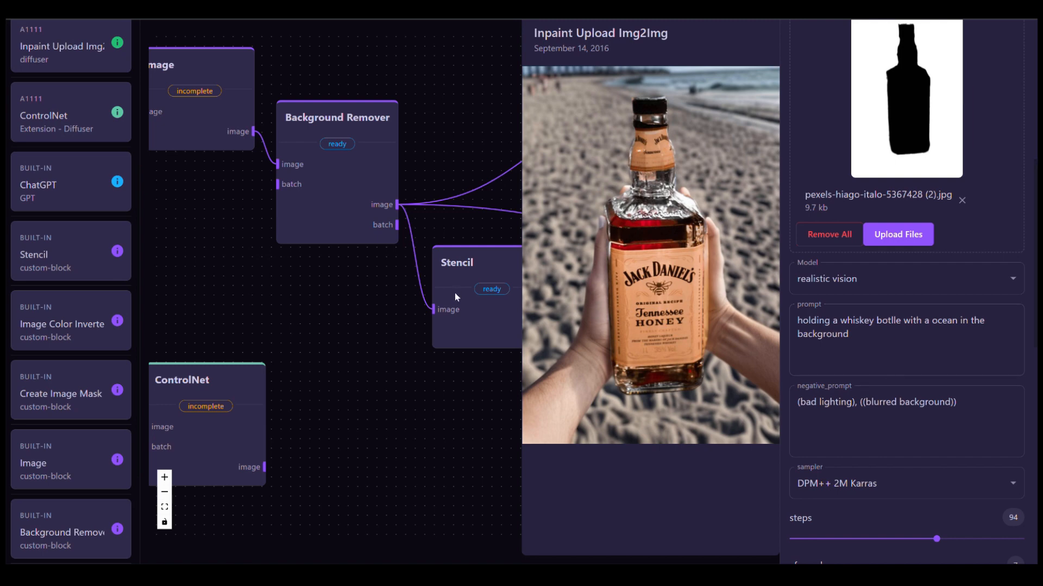
- Place the unconnected ControlNet node below Stencil and connect its image output to the Inpaint node's Extensions input
{"action": "left_click", "coordinate": [437, 363]}
{"action": "left_click_drag", "start_coordinate": [221, 414], "coordinate": [453, 417]}
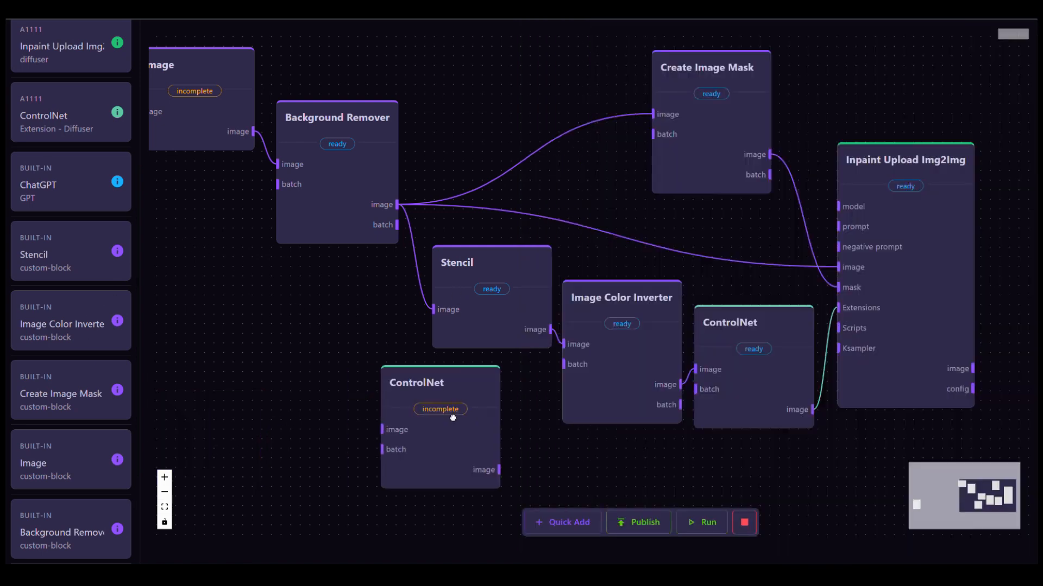
{"action": "left_click_drag", "start_coordinate": [499, 470], "coordinate": [837, 308]}
{"action": "left_click_drag", "start_coordinate": [401, 425], "coordinate": [418, 454]}
- Reopen the Inpaint node's settings and review its prompt, negative prompt and source images
{"action": "left_click", "coordinate": [864, 202]}
{"action": "scroll", "coordinate": [911, 284], "scroll_direction": "down", "scroll_amount": 7}
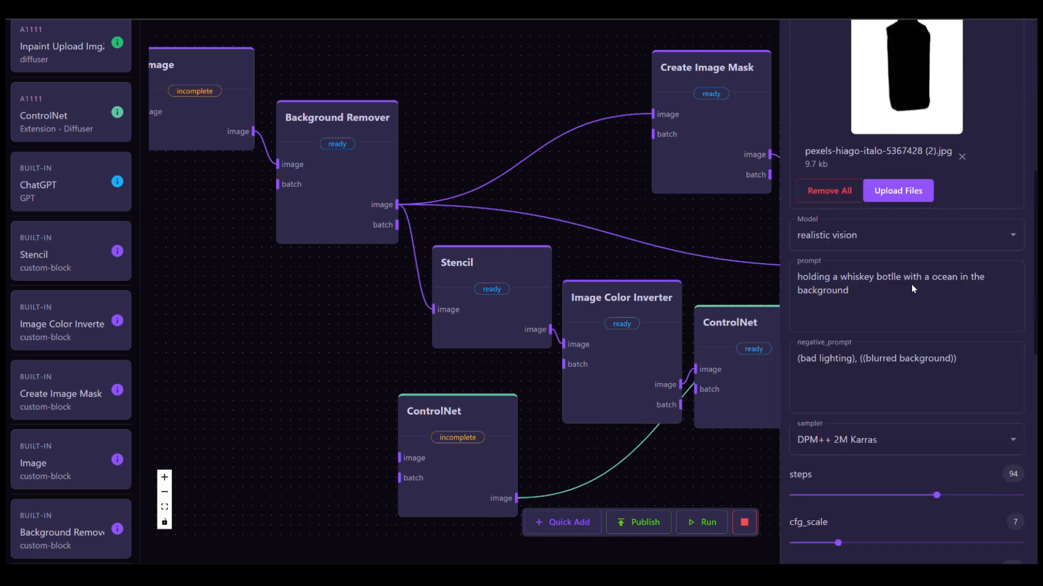
{"action": "left_click", "coordinate": [918, 359]}
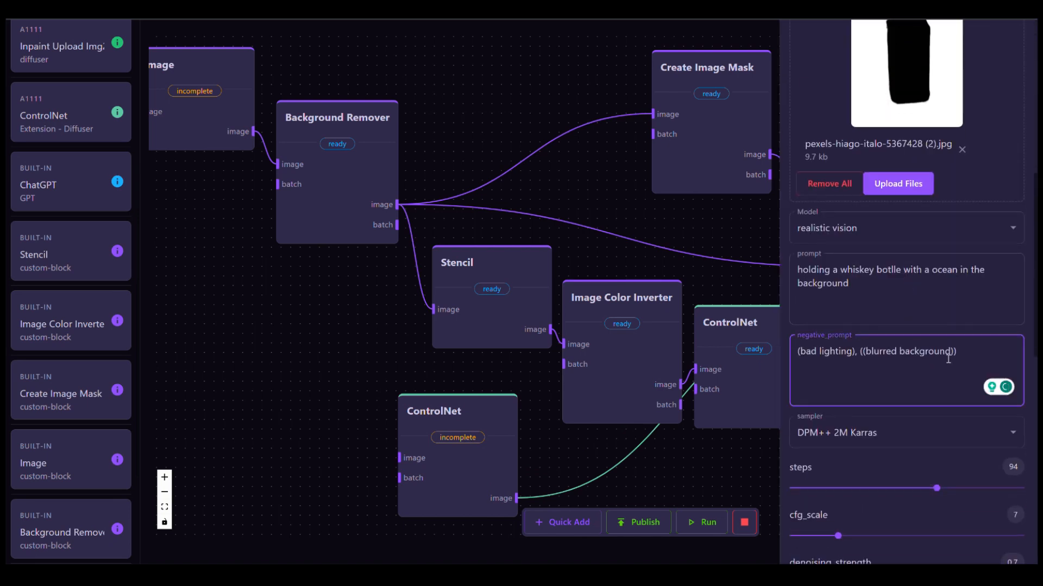
{"action": "scroll", "coordinate": [905, 275], "scroll_direction": "up", "scroll_amount": 8}
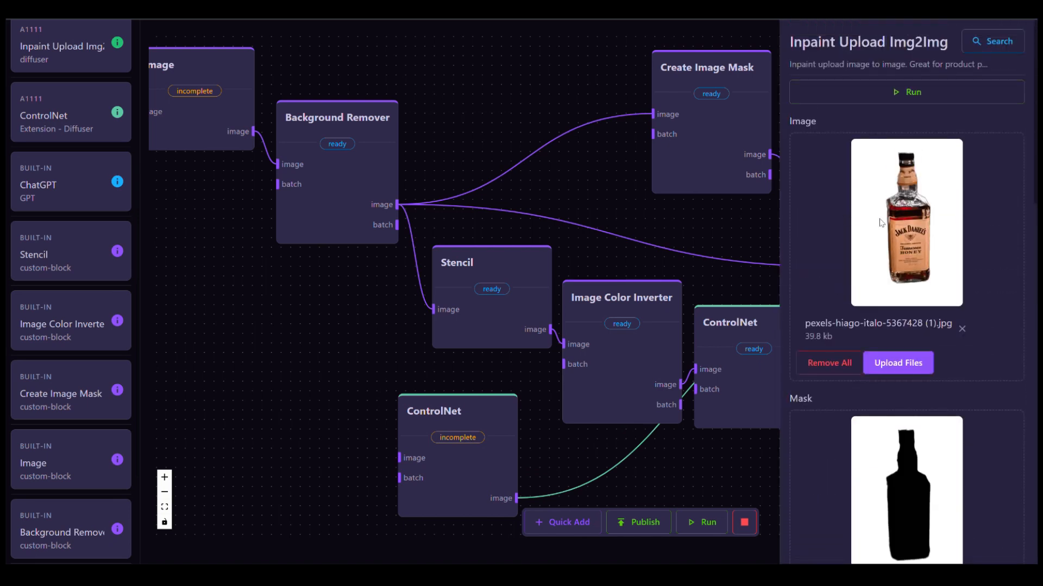